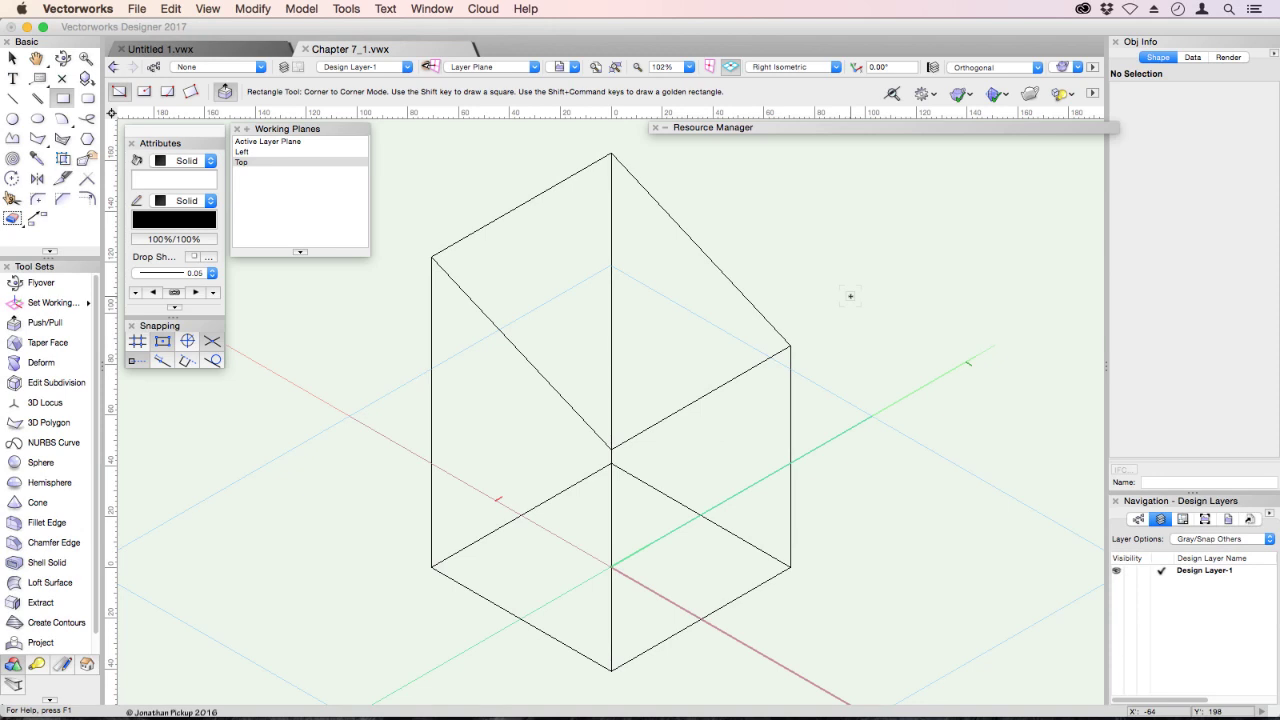
Draw a 32 × 38 rectangle on the Top working plane, left of the box.
left_click(200, 538)
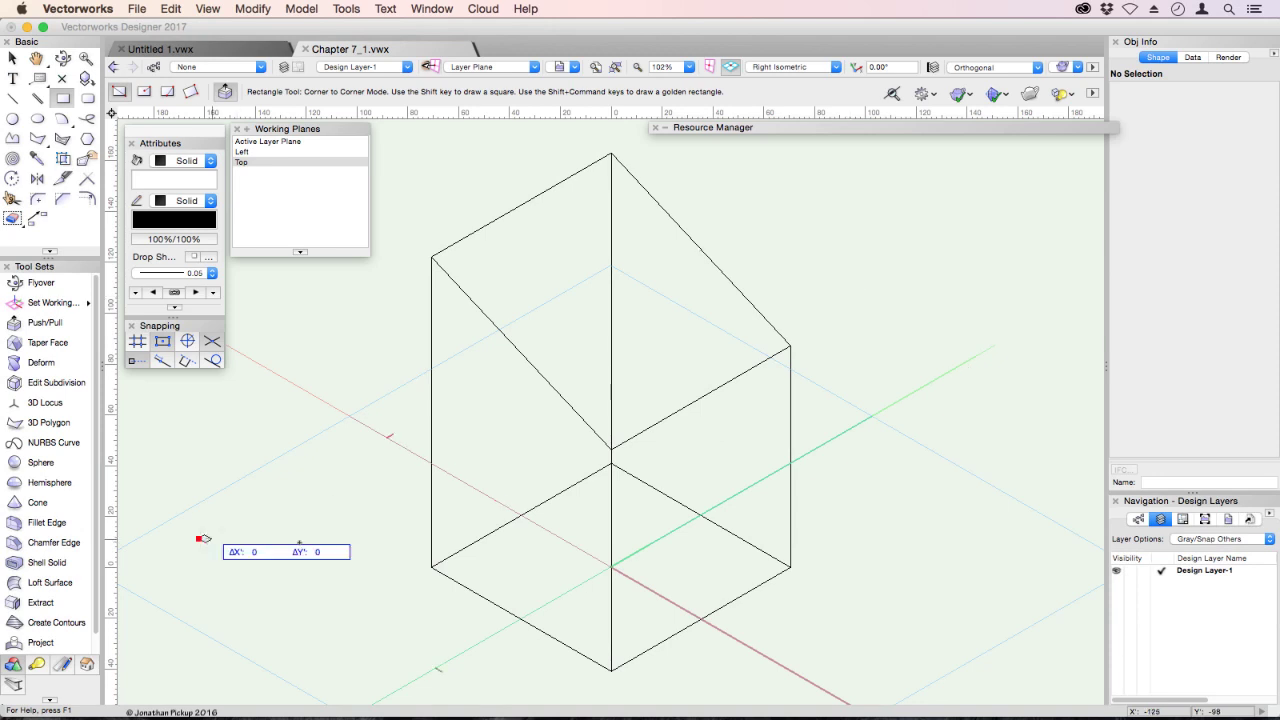
left_click(323, 531)
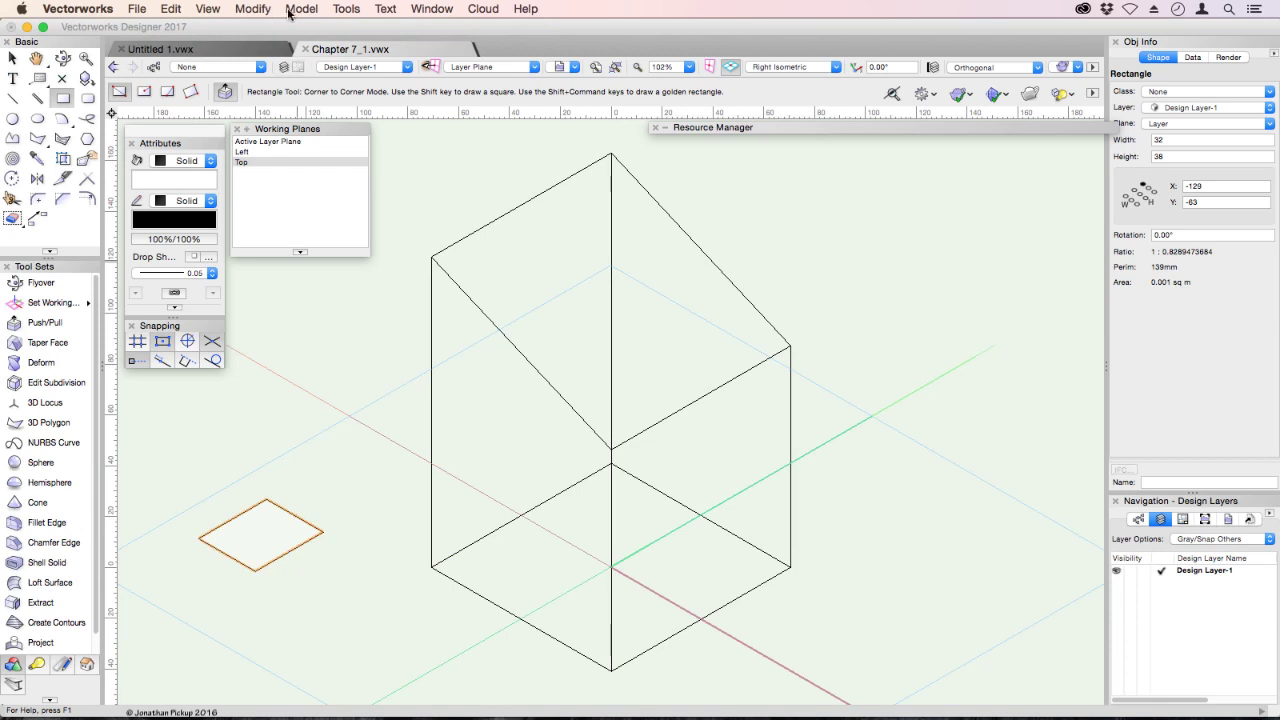
left_click(292, 11)
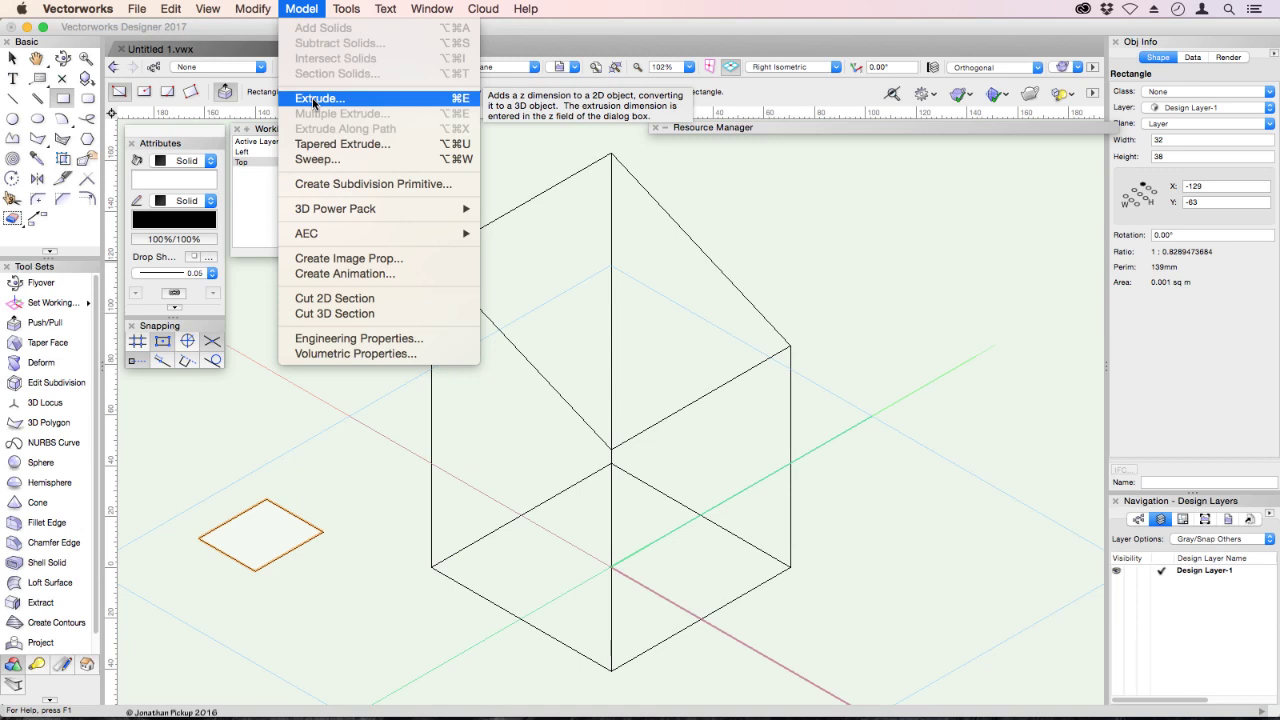
Set the rectangle's plane to Screen in Object Info and zoom out to 57%.
left_click(319, 461)
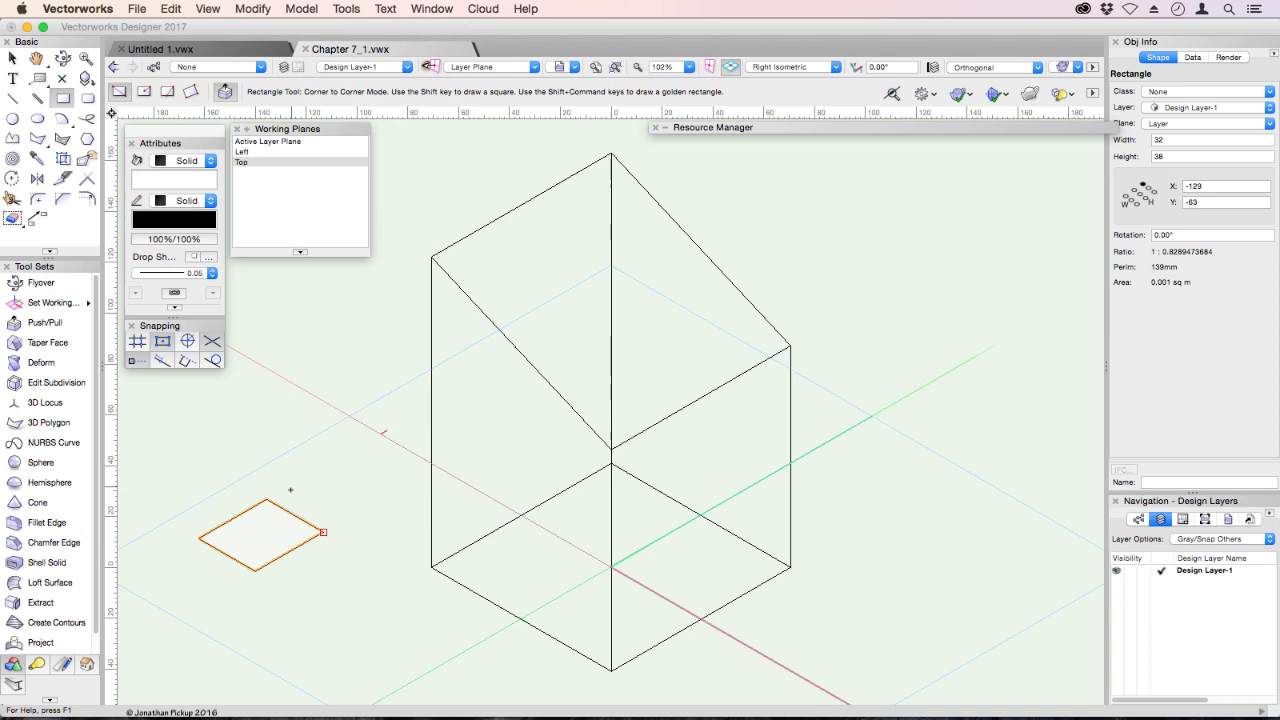
left_click(1197, 123)
left_click(1180, 138)
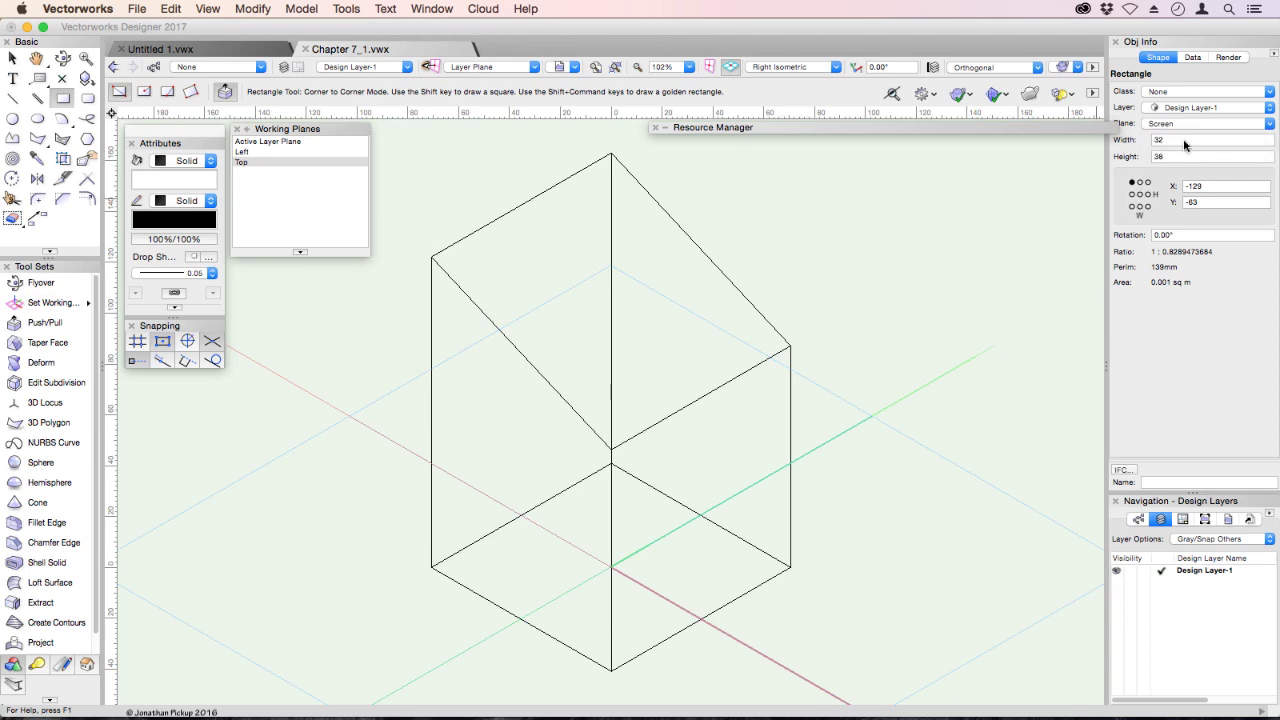
scroll(822, 315, "down", 5)
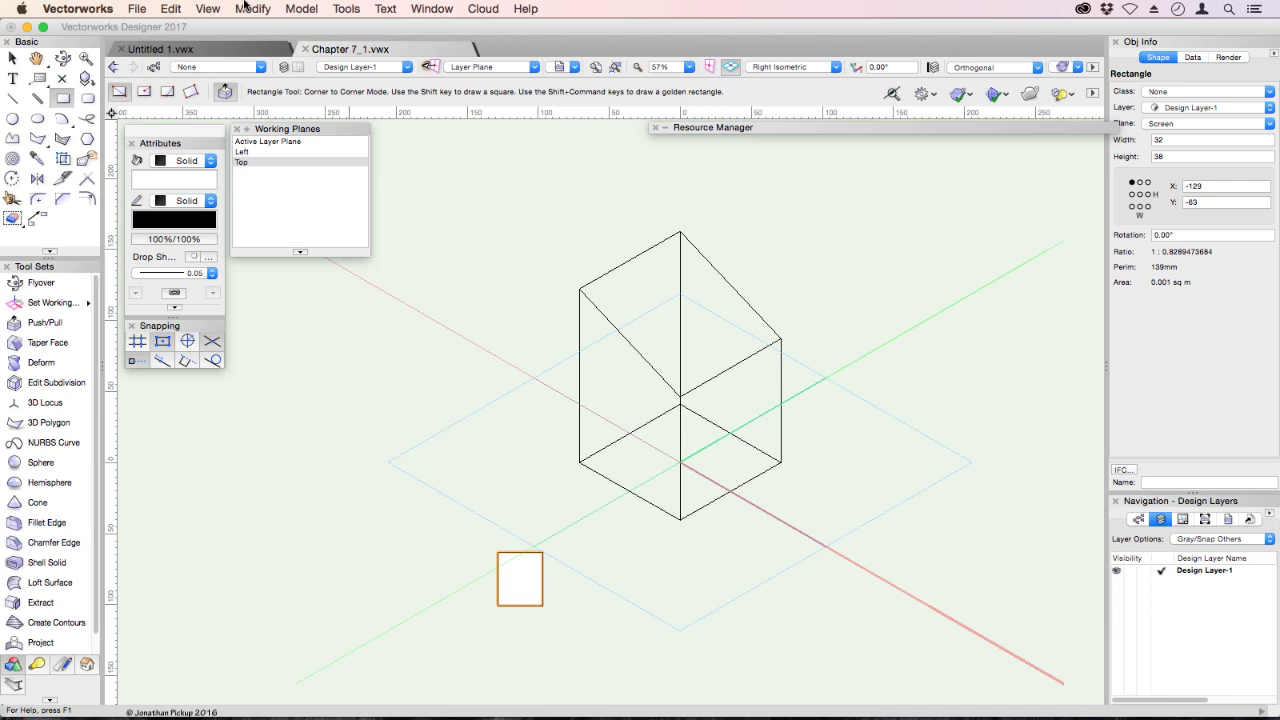
Extrude the upright rectangle 100 into a 32 × 38 × 100 block, orbiting to view it.
left_click(249, 8)
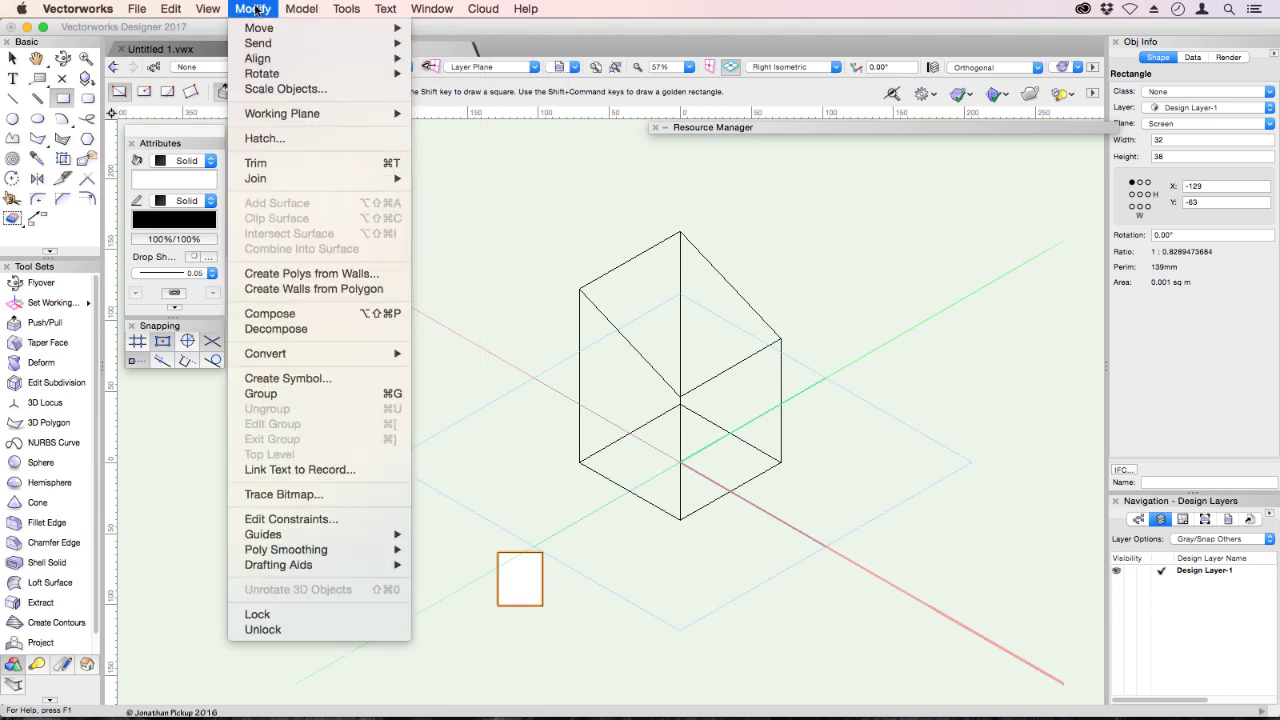
mouse_move(315, 10)
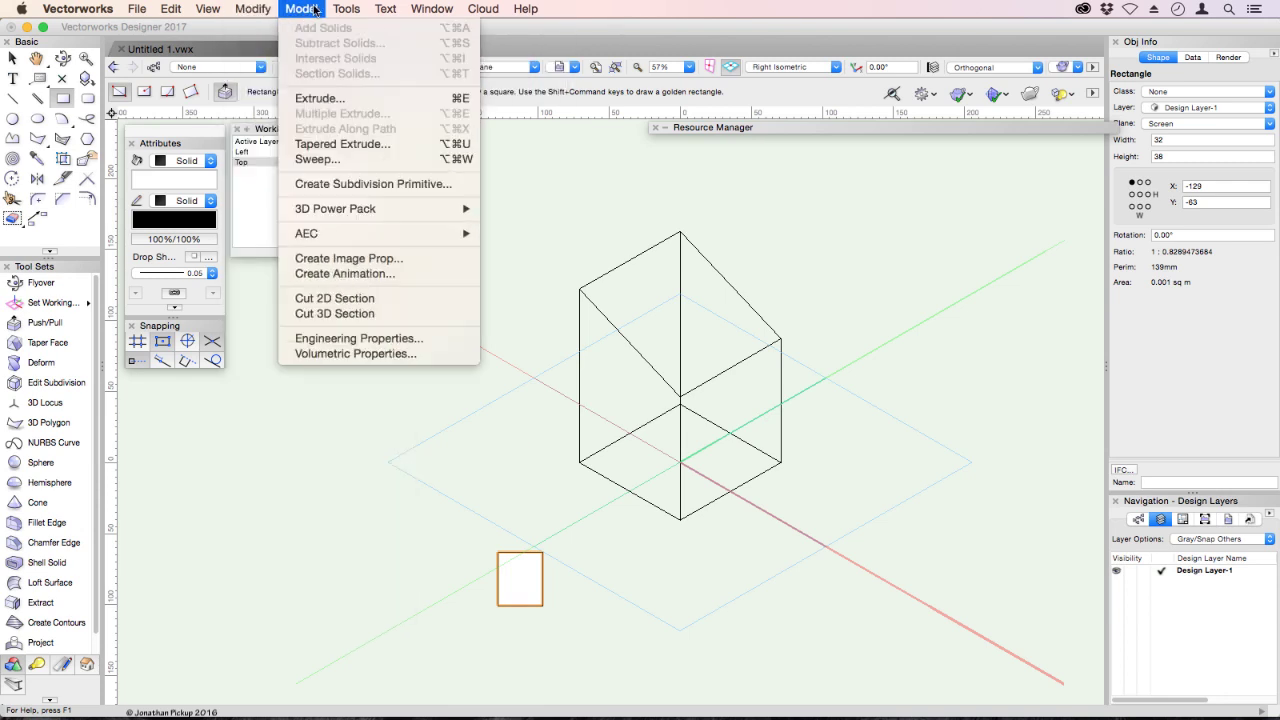
left_click(318, 98)
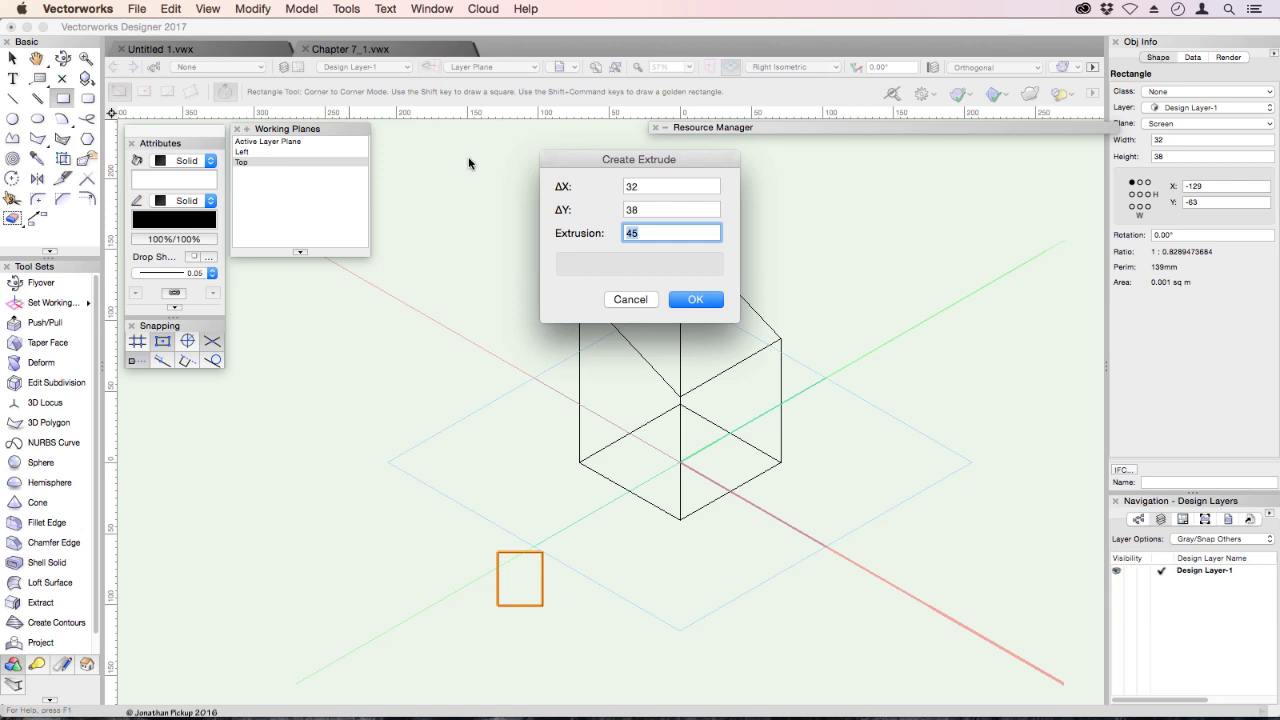
type("100")
key("Return")
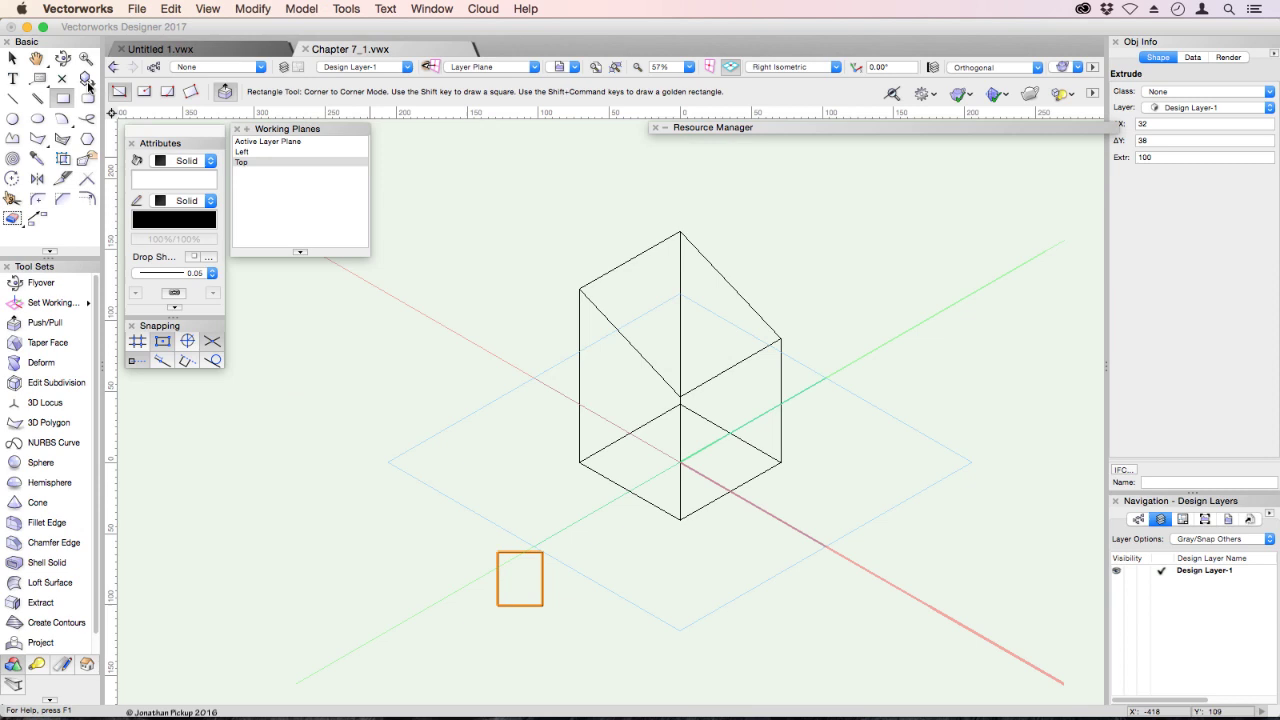
left_click(62, 58)
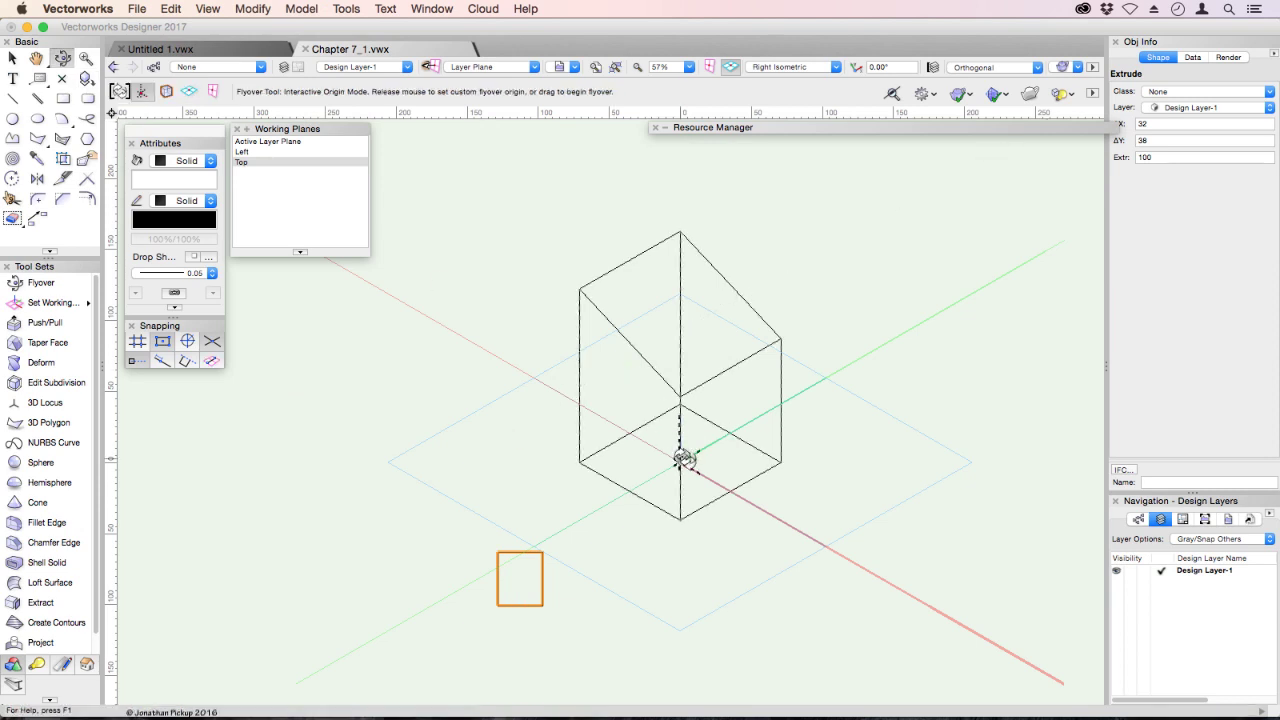
left_click_drag(683, 458, 571, 505)
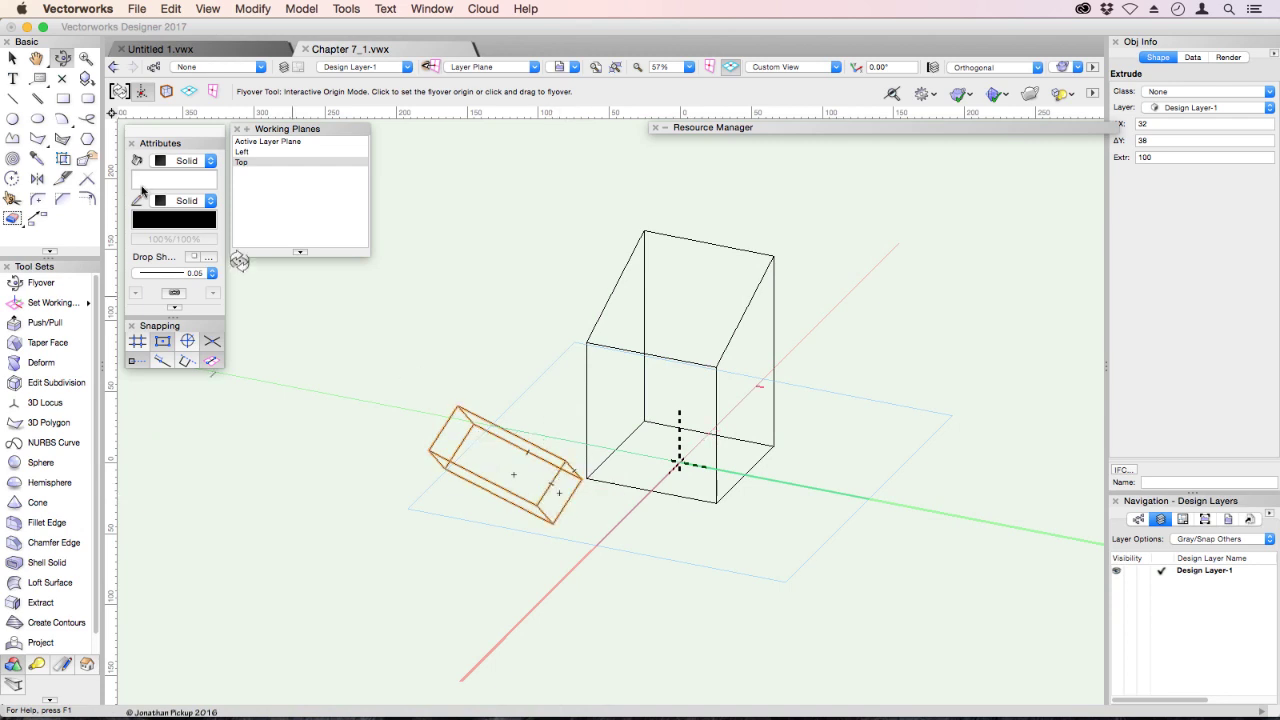
left_click(63, 98)
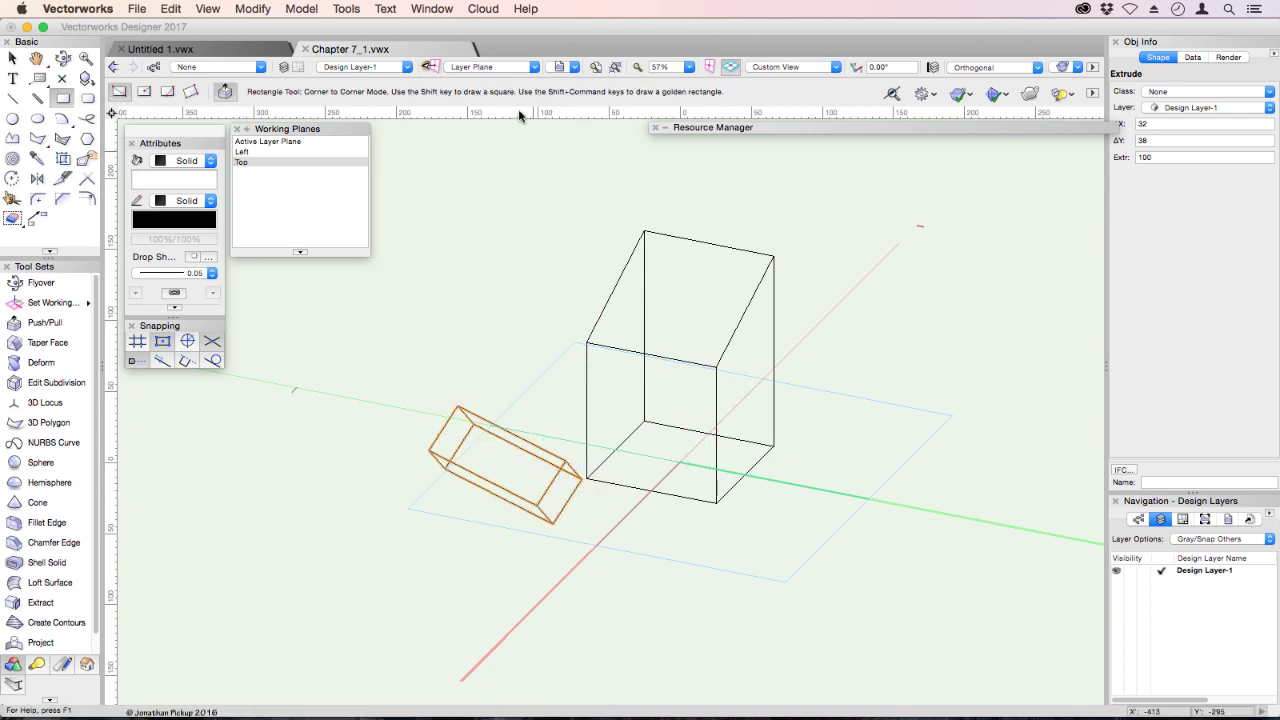
Using the Automatic working plane, draw a 69 × 59 rectangle on the tall box's top face.
left_click(522, 68)
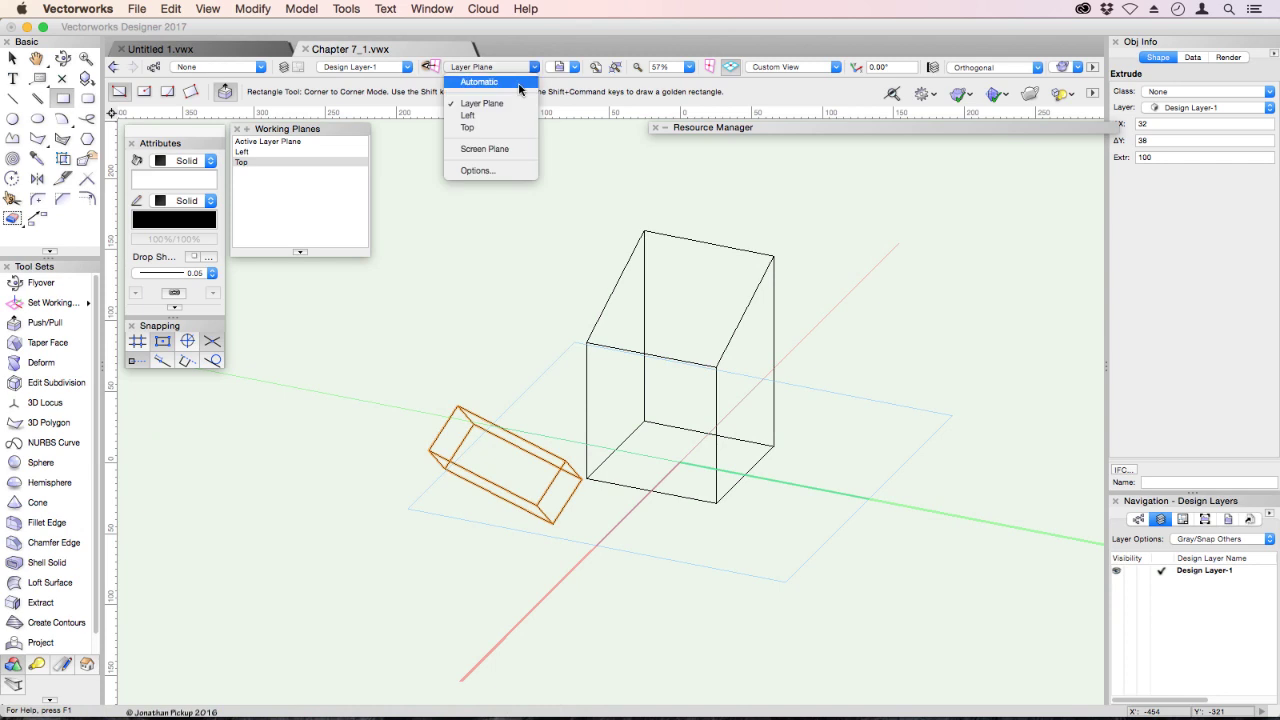
left_click(523, 90)
left_click(830, 296)
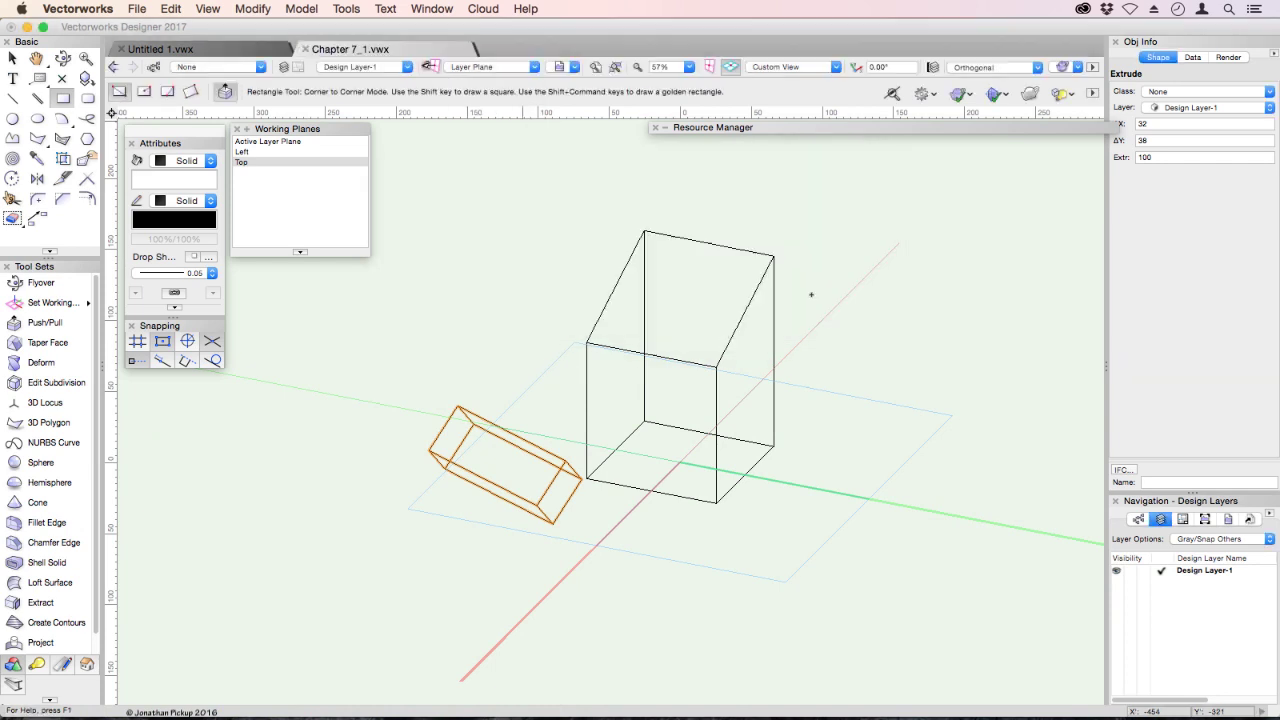
left_click(644, 242)
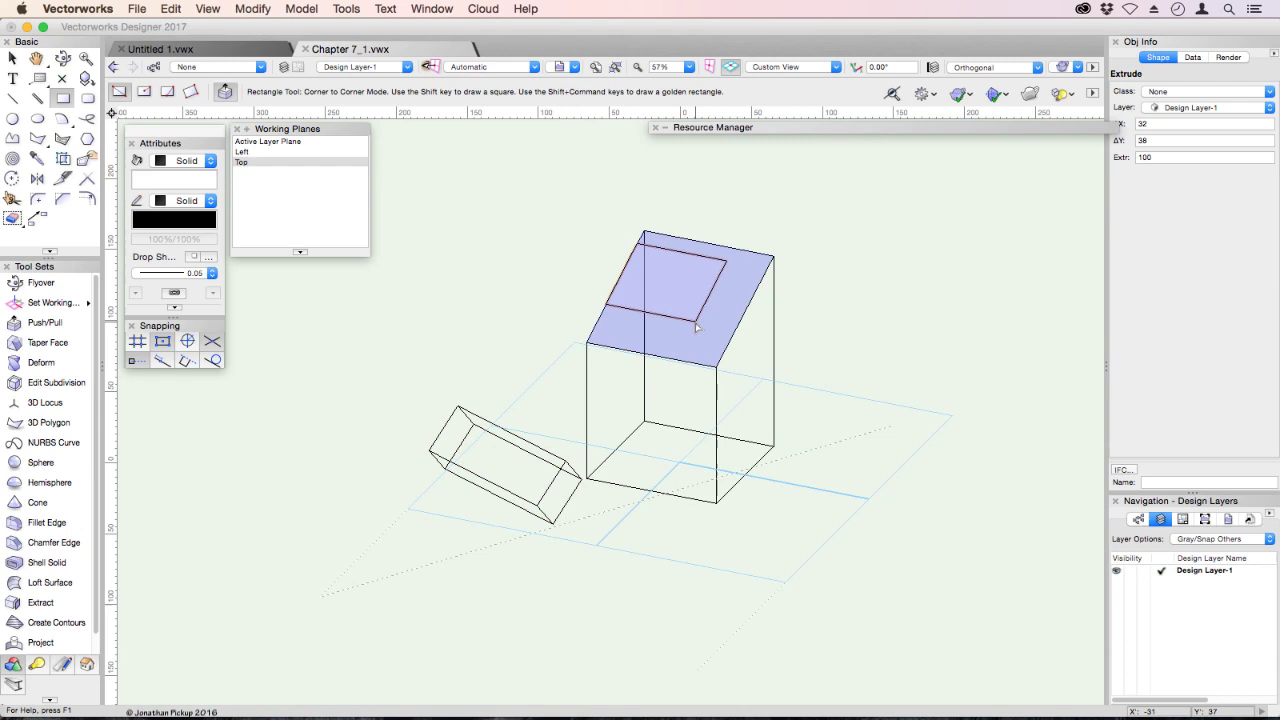
left_click(696, 322)
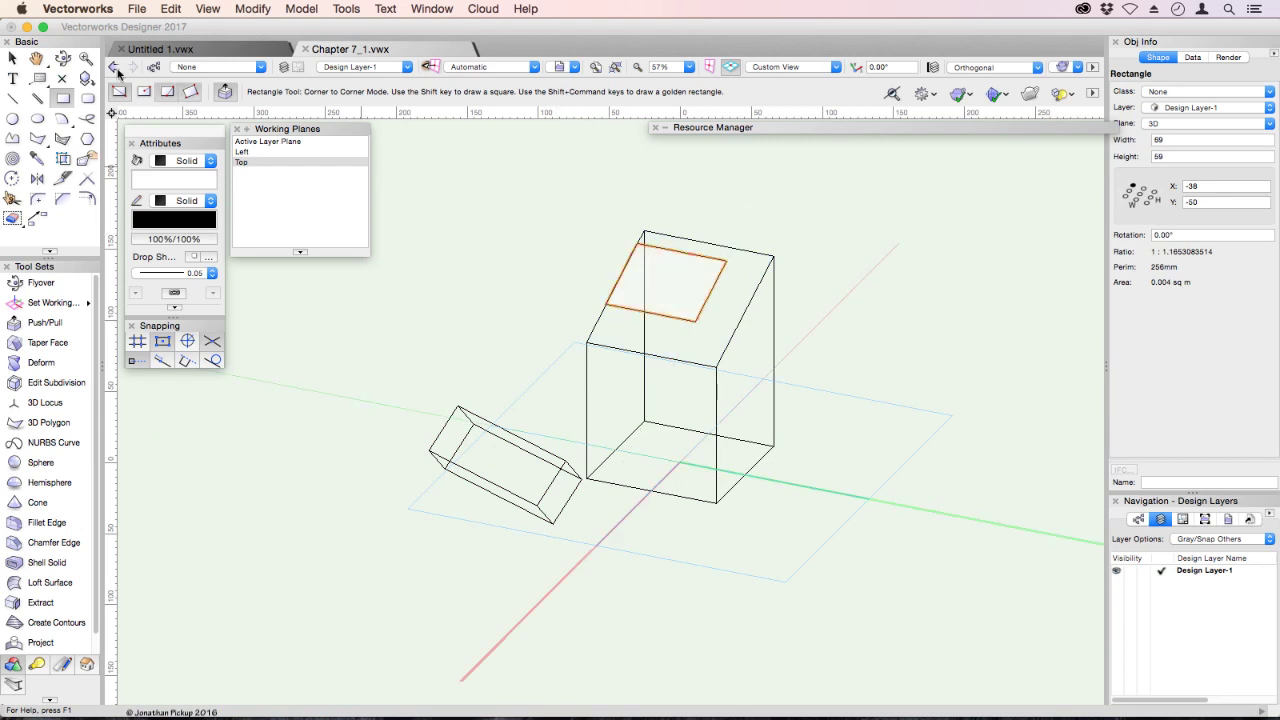
left_click(62, 58)
mouse_move(580, 297)
left_mouse_down()
mouse_move(630, 331)
mouse_move(671, 329)
mouse_move(691, 303)
mouse_move(680, 300)
left_mouse_up()
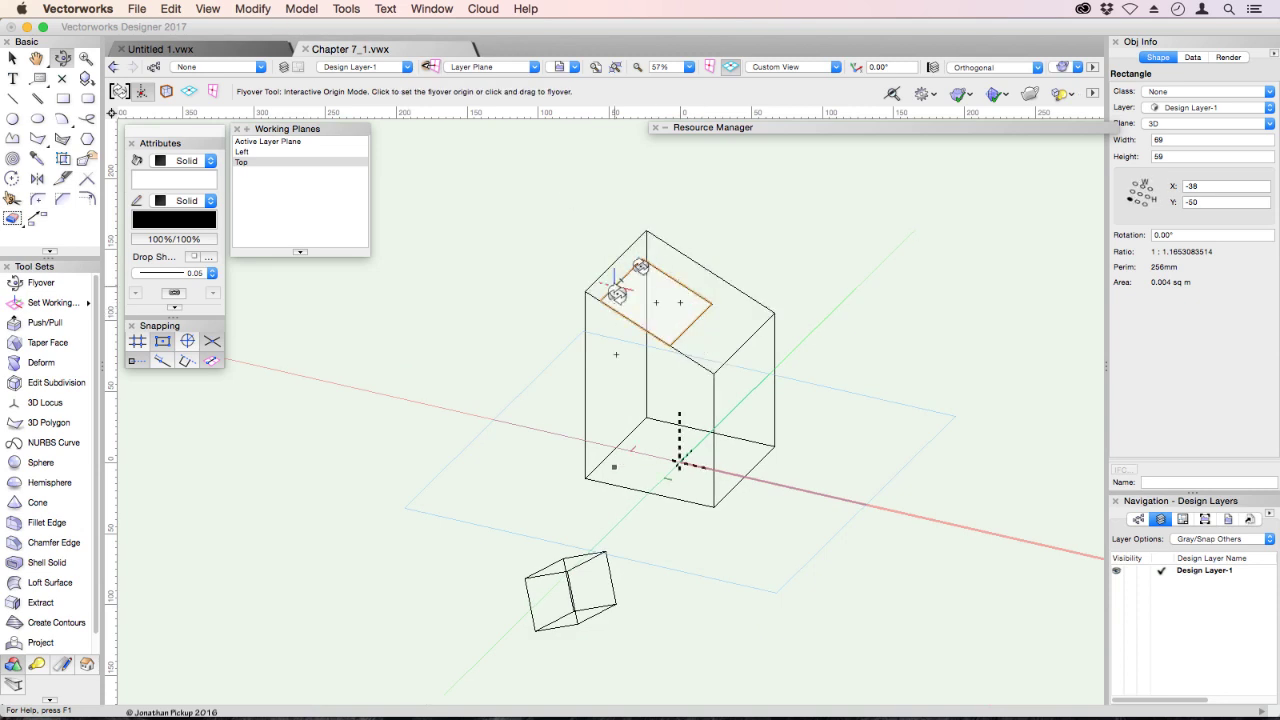
Extrude the top-face rectangle 100 into a 69 × 59 × 100 box via Model > Extrude.
left_click(303, 9)
left_click(320, 98)
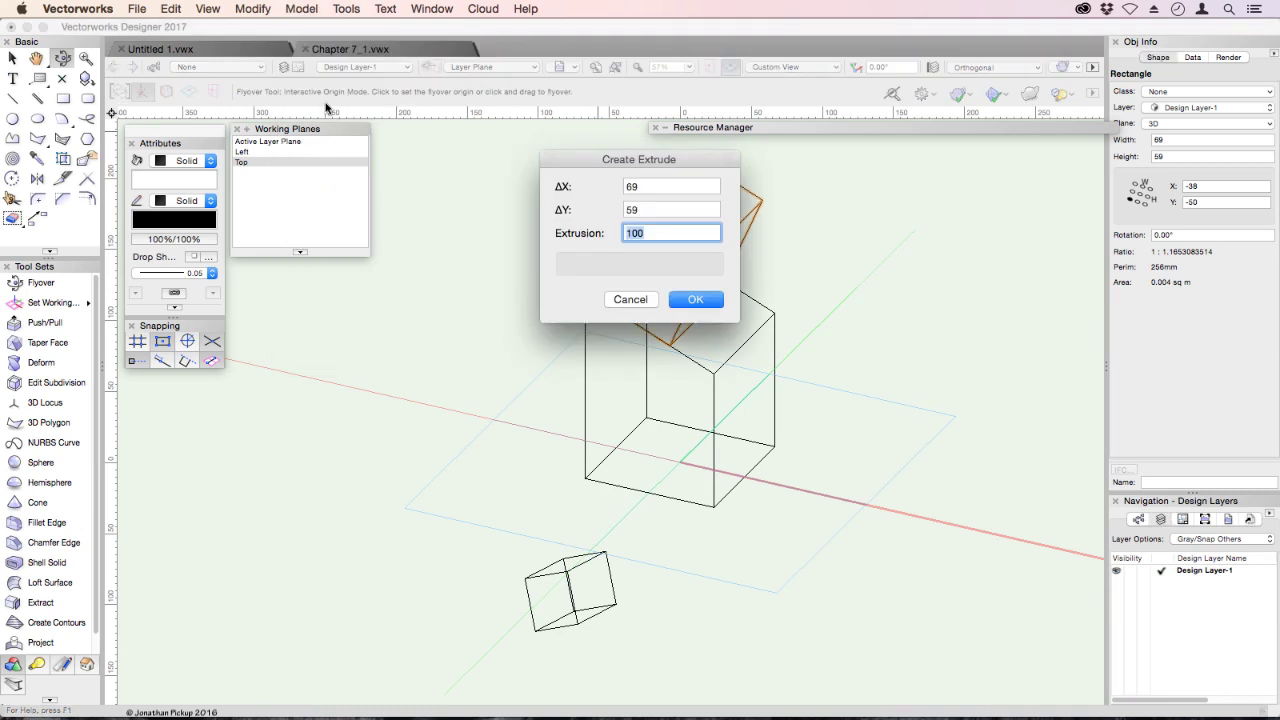
key("Return")
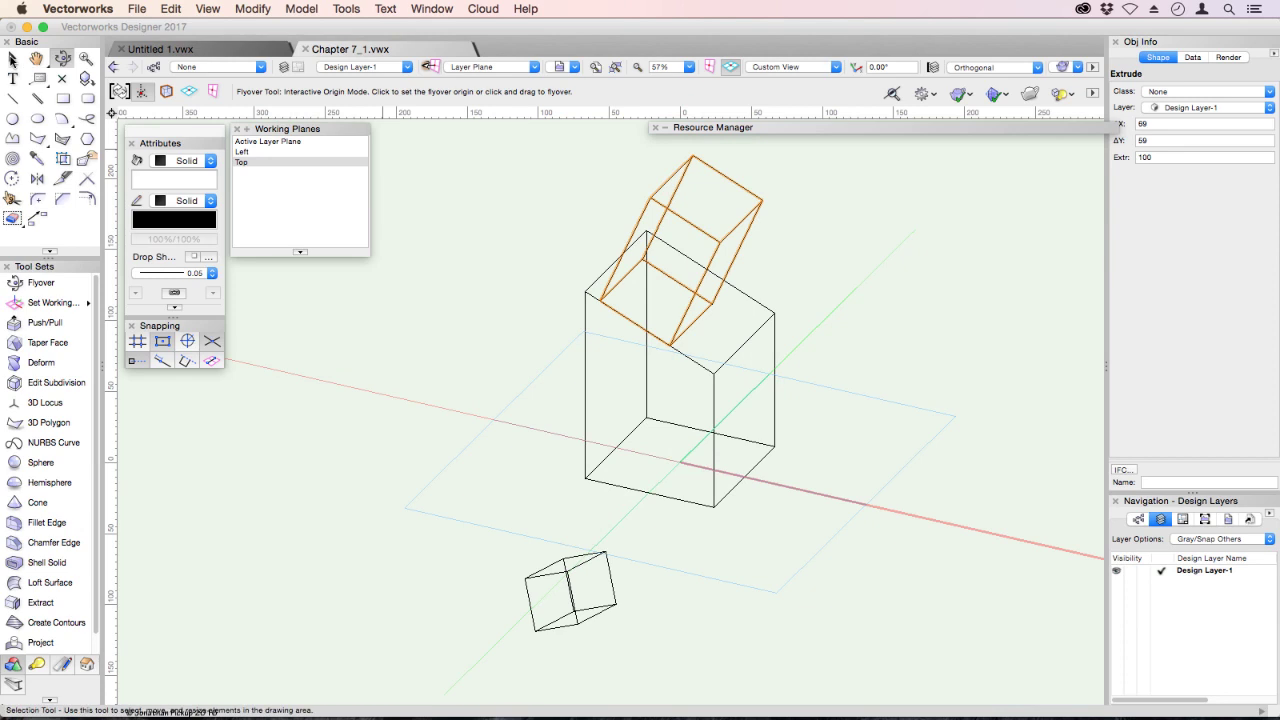
left_click(12, 58)
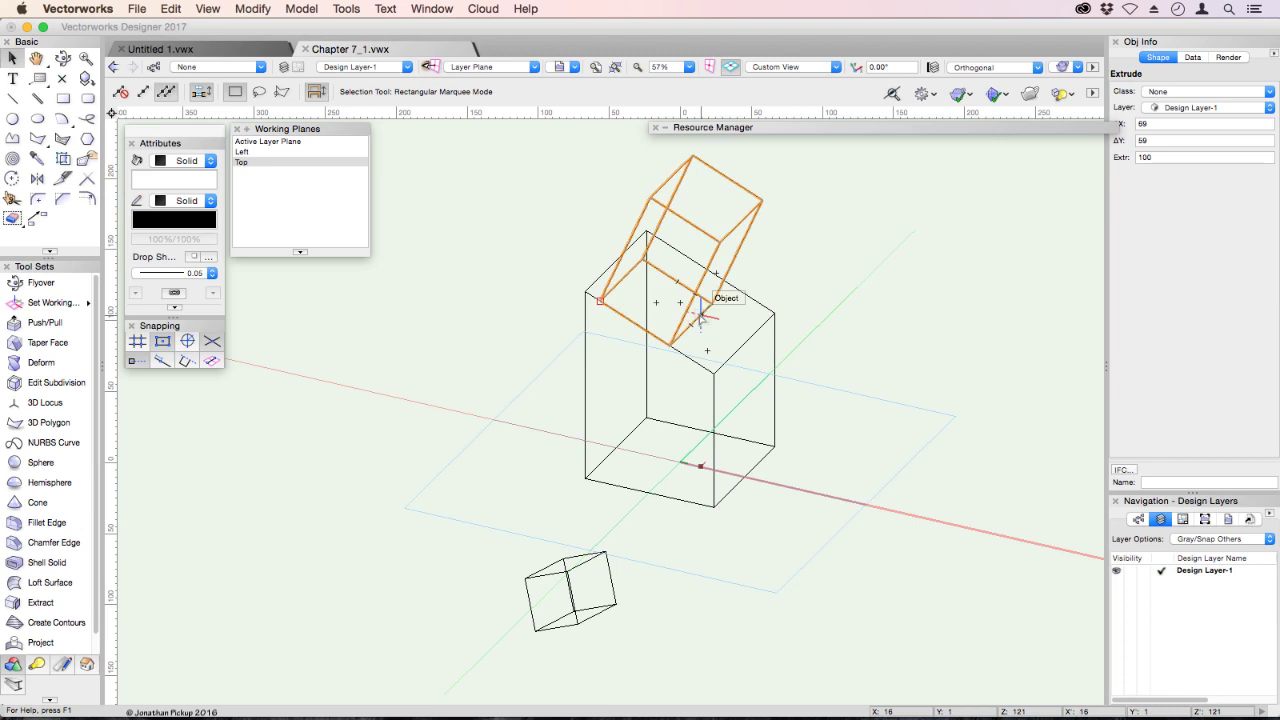
Draw a 36 × 54 ground rectangle in front of the box and pull it up exactly 100.
left_click(63, 98)
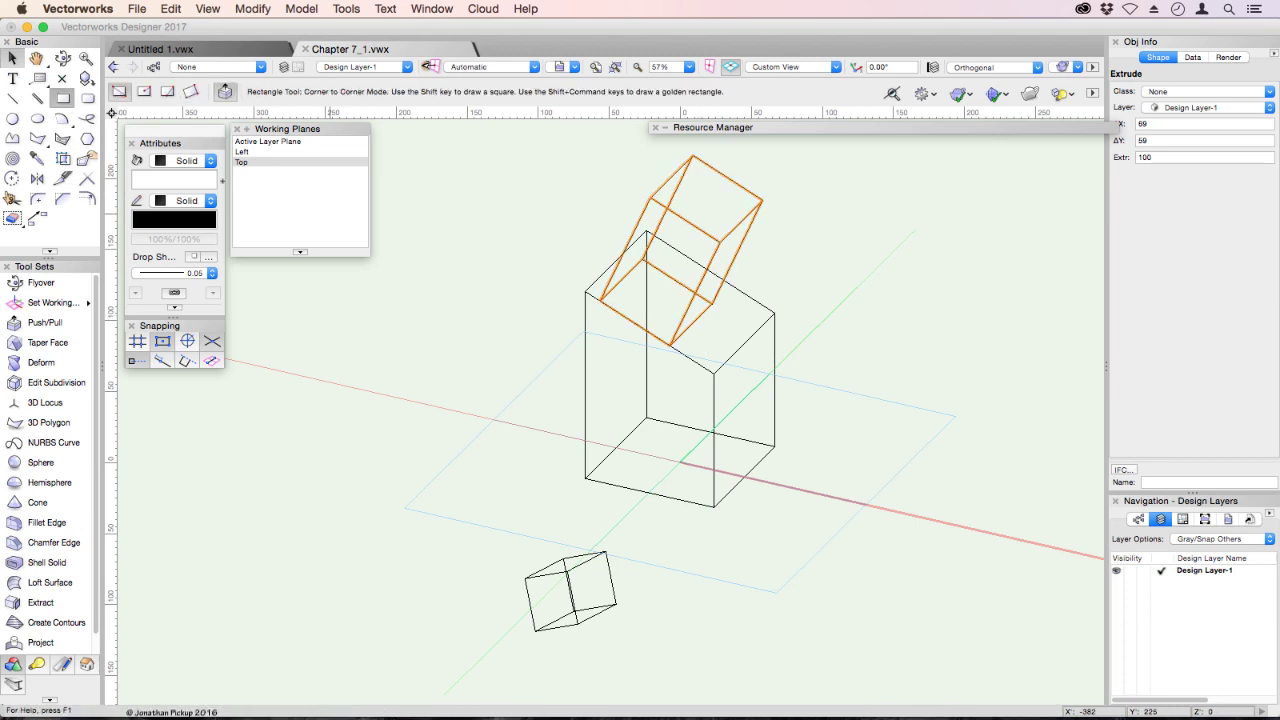
left_click(473, 483)
left_click(552, 462)
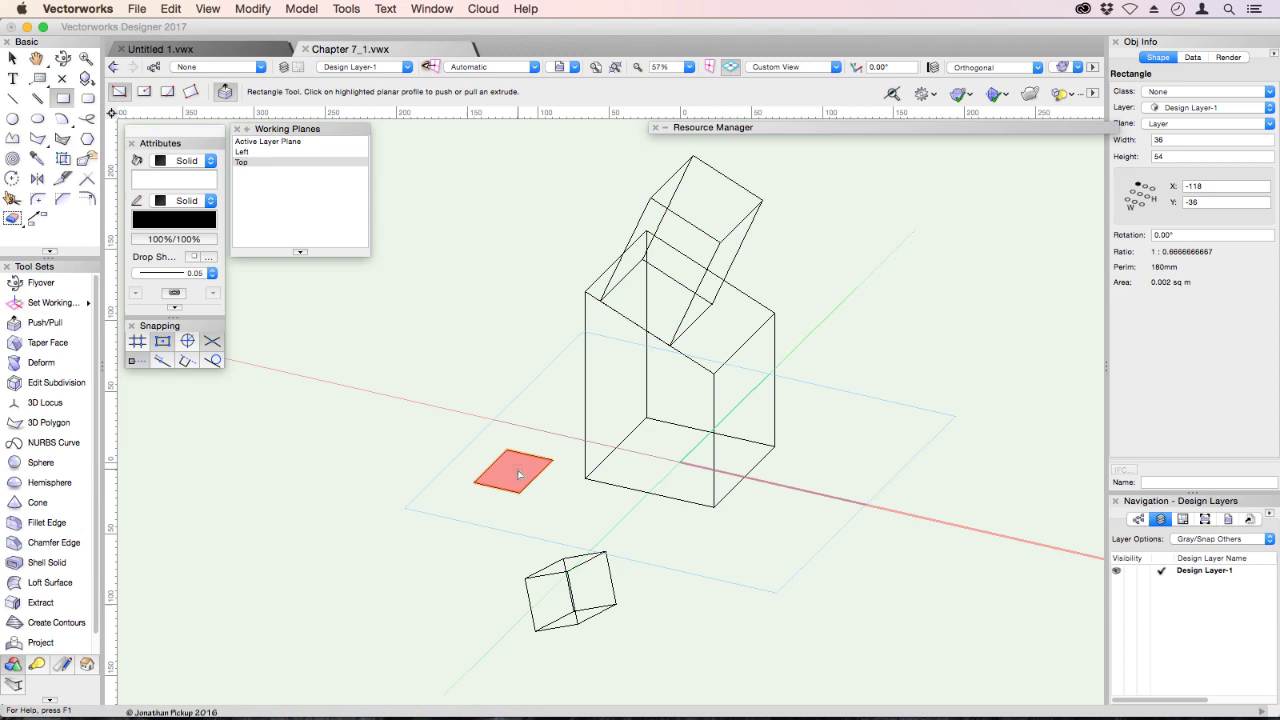
left_click(518, 474)
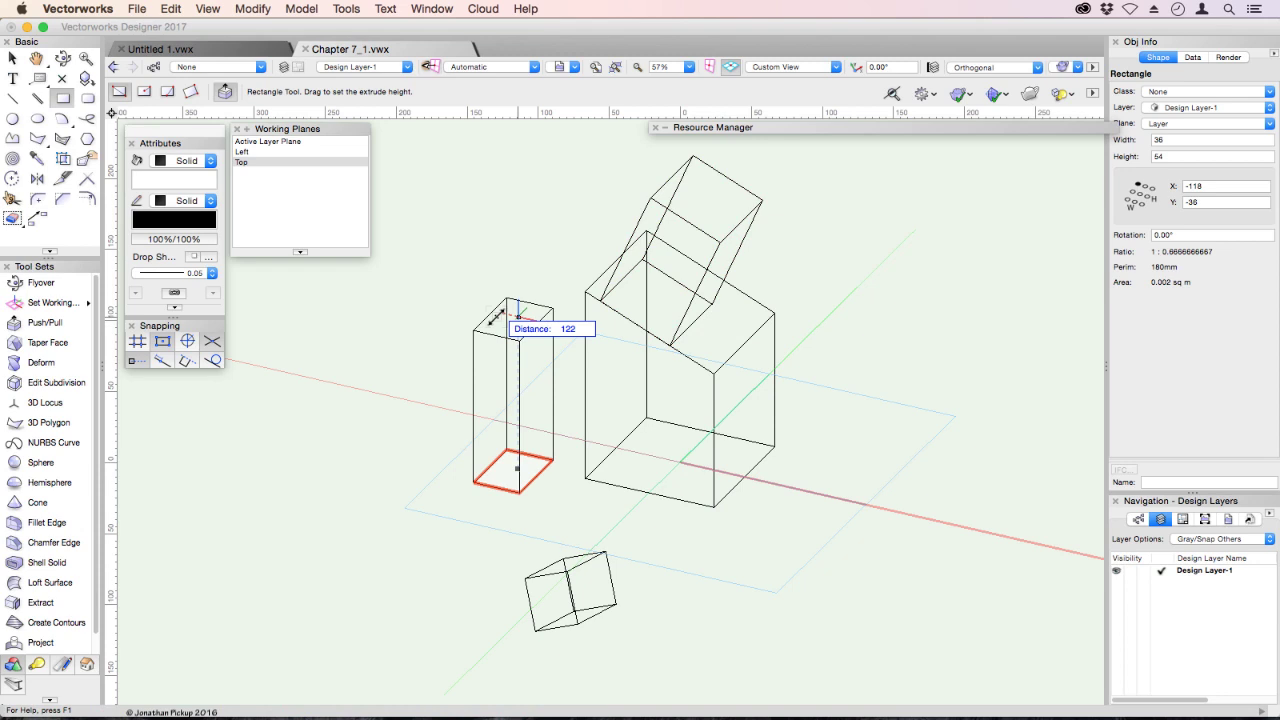
key("Tab")
type("100")
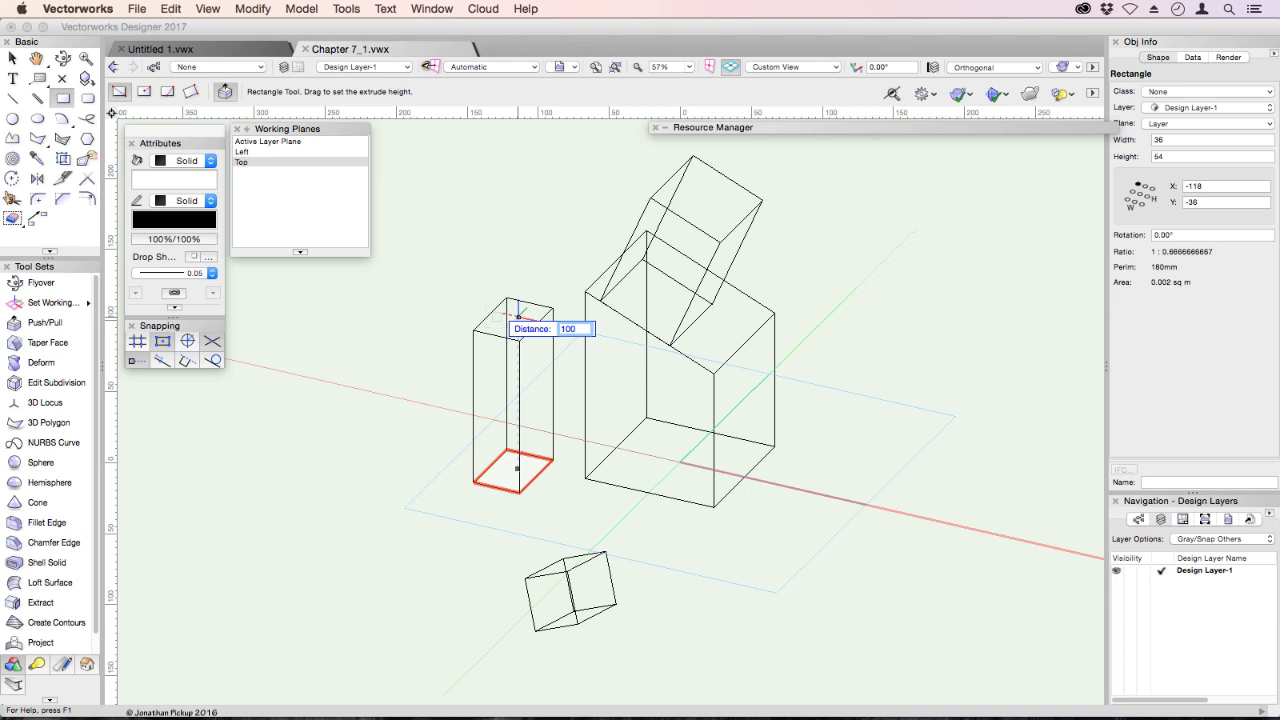
key("Return")
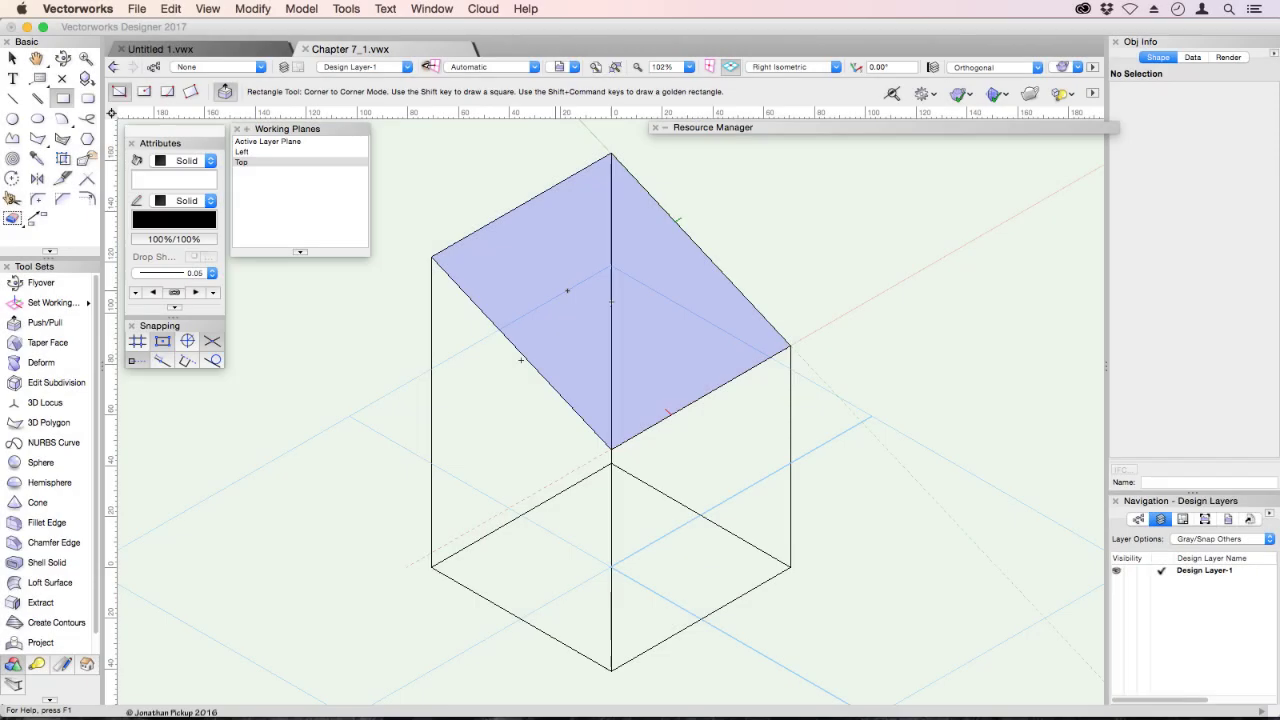
Draw a rectangle on the box's top face and extrude it 100.
scroll(581, 295, "down", 3)
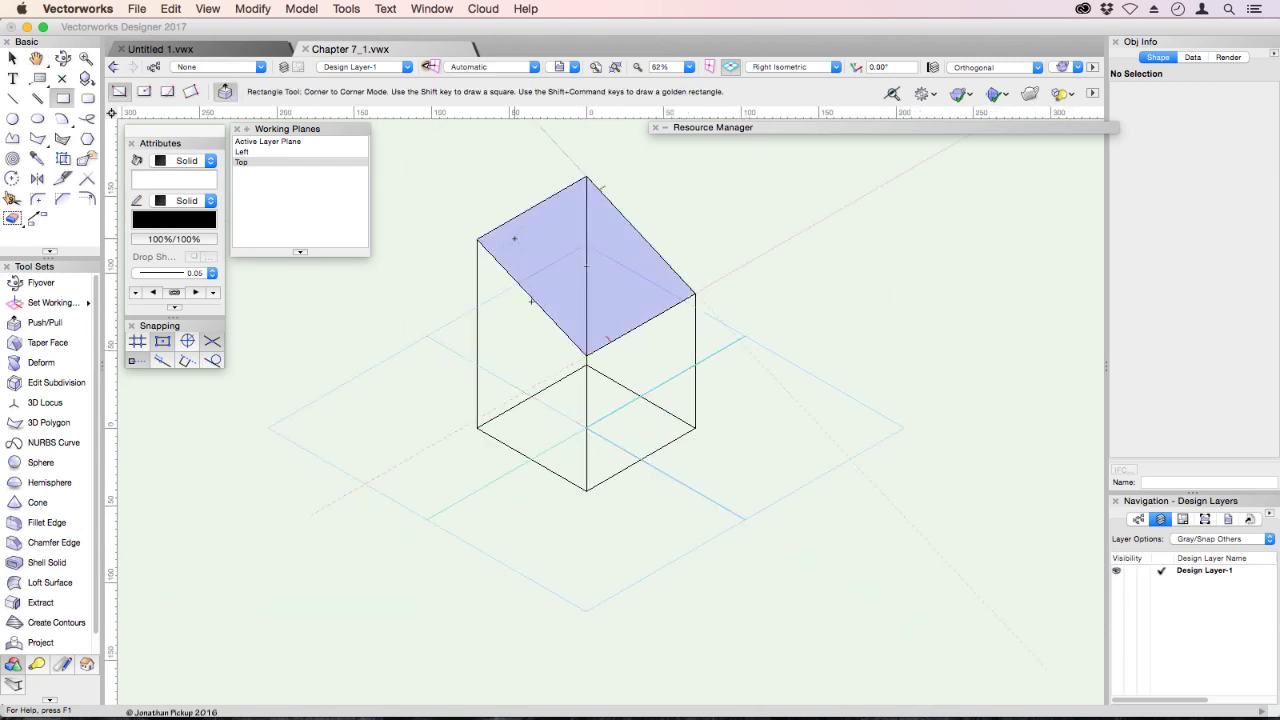
left_click(513, 240)
left_click(586, 266)
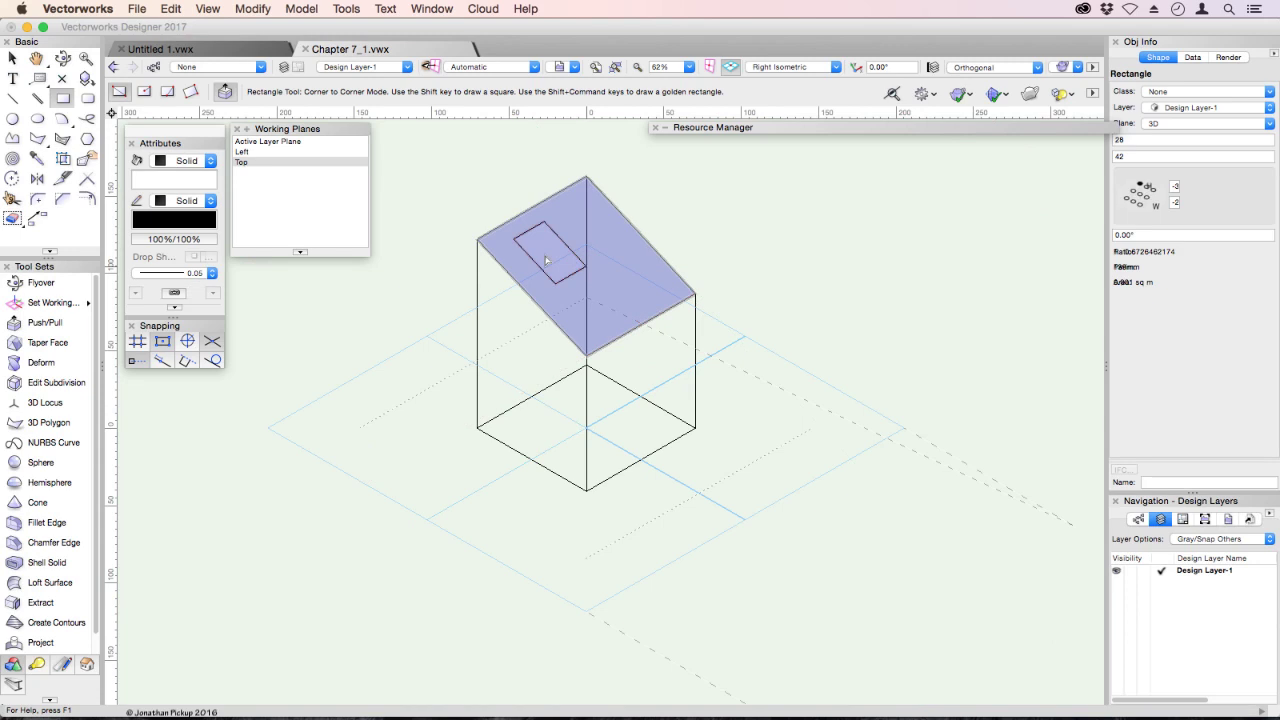
left_click(543, 254)
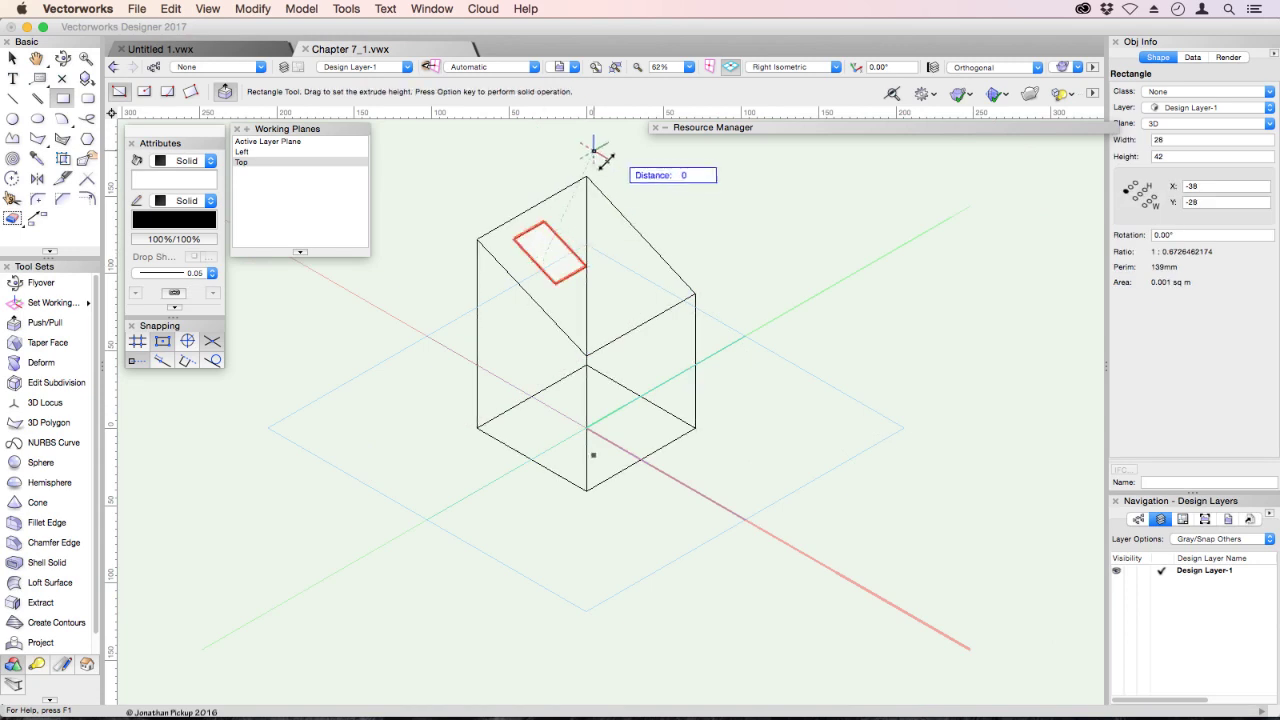
type("1")
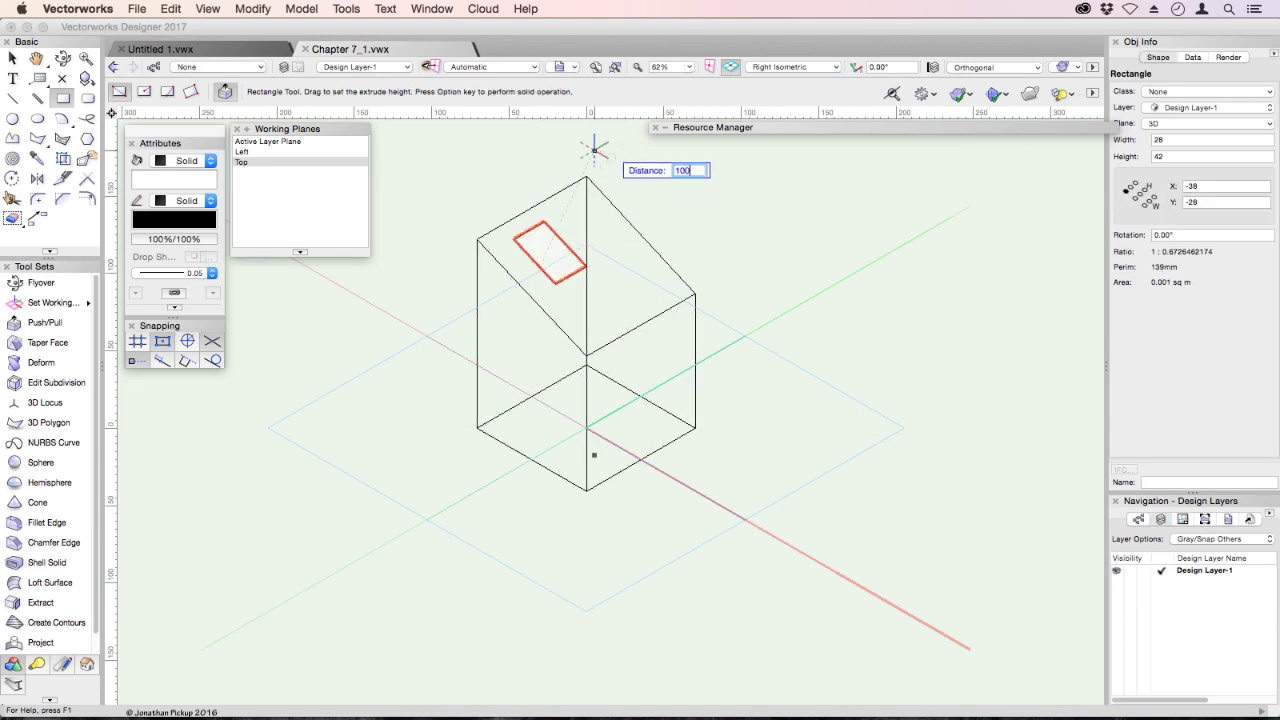
type("00")
key("Return")
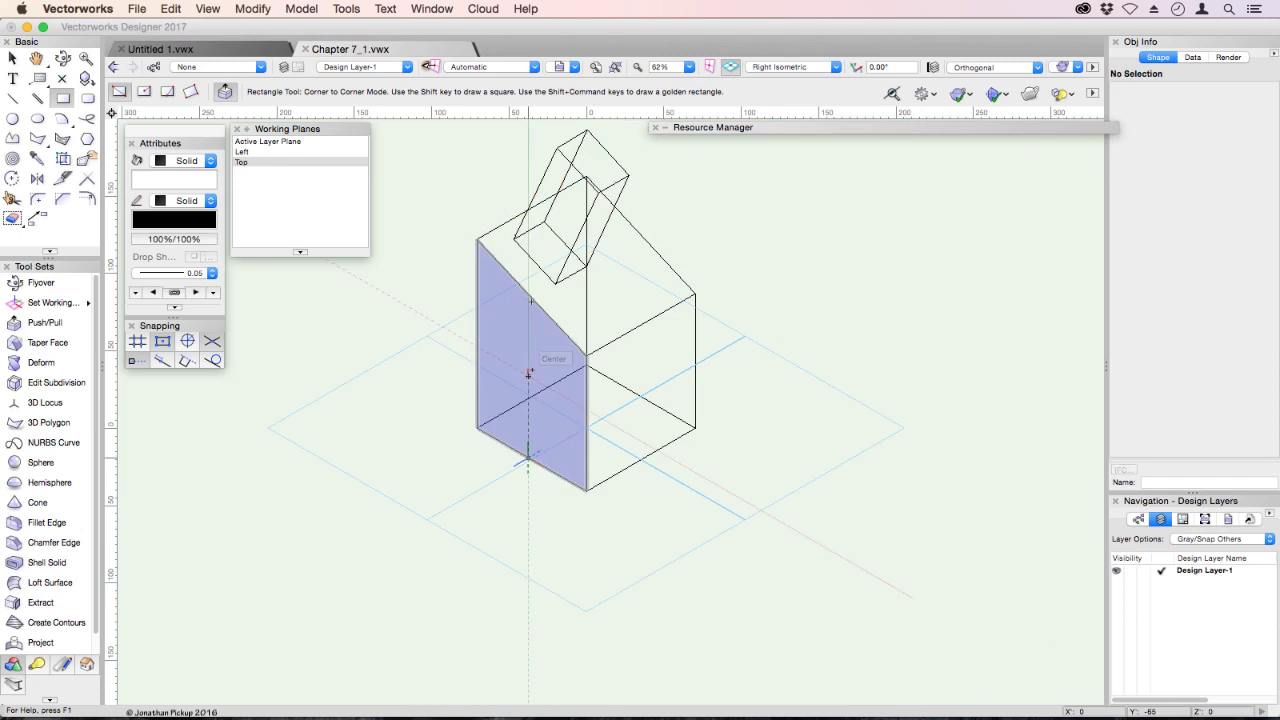
Draw a rectangle on the box's side face and pull it out 100 into a 41 × 46 × 100 box.
left_click(516, 340)
left_click(561, 421)
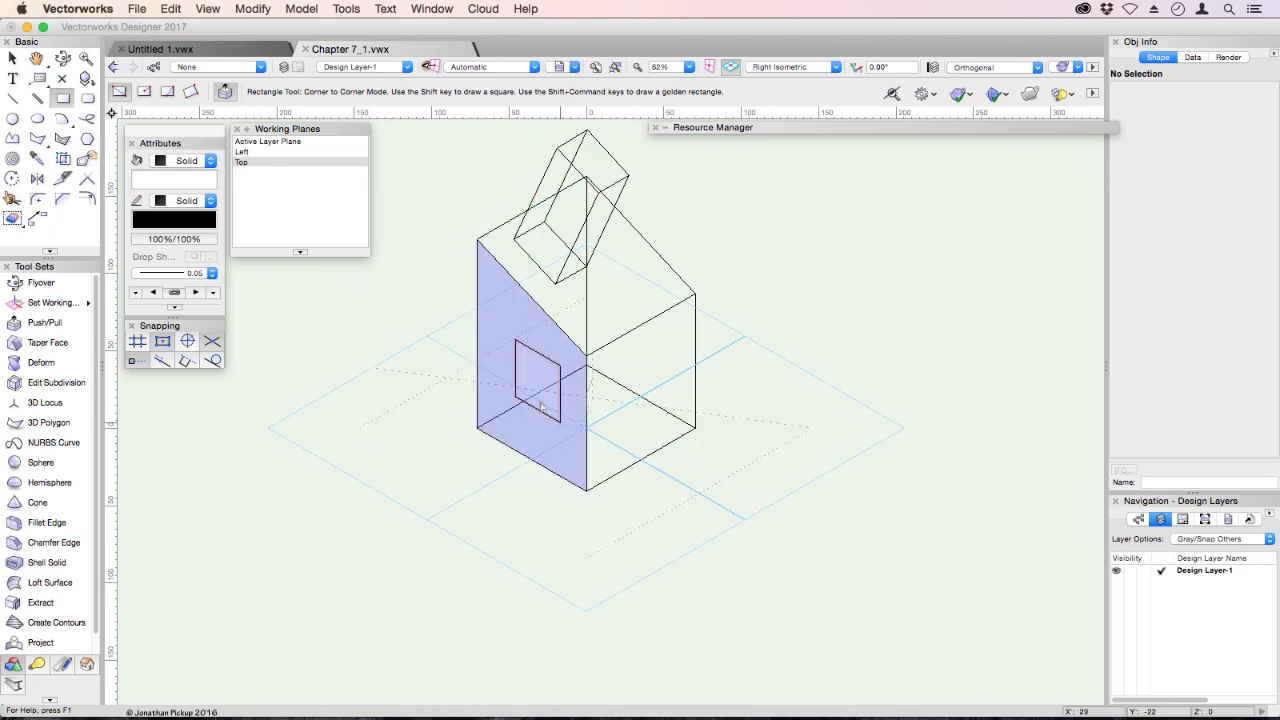
left_click_drag(541, 405, 375, 470)
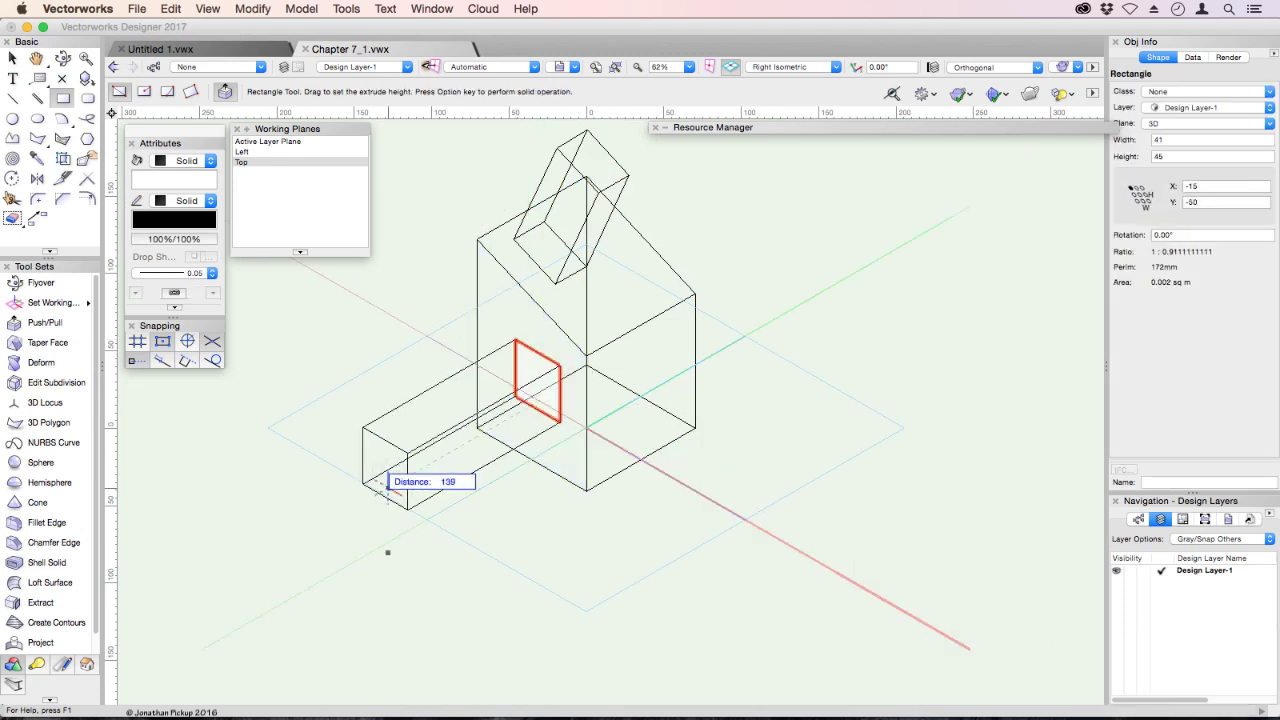
type("100")
key("Return")
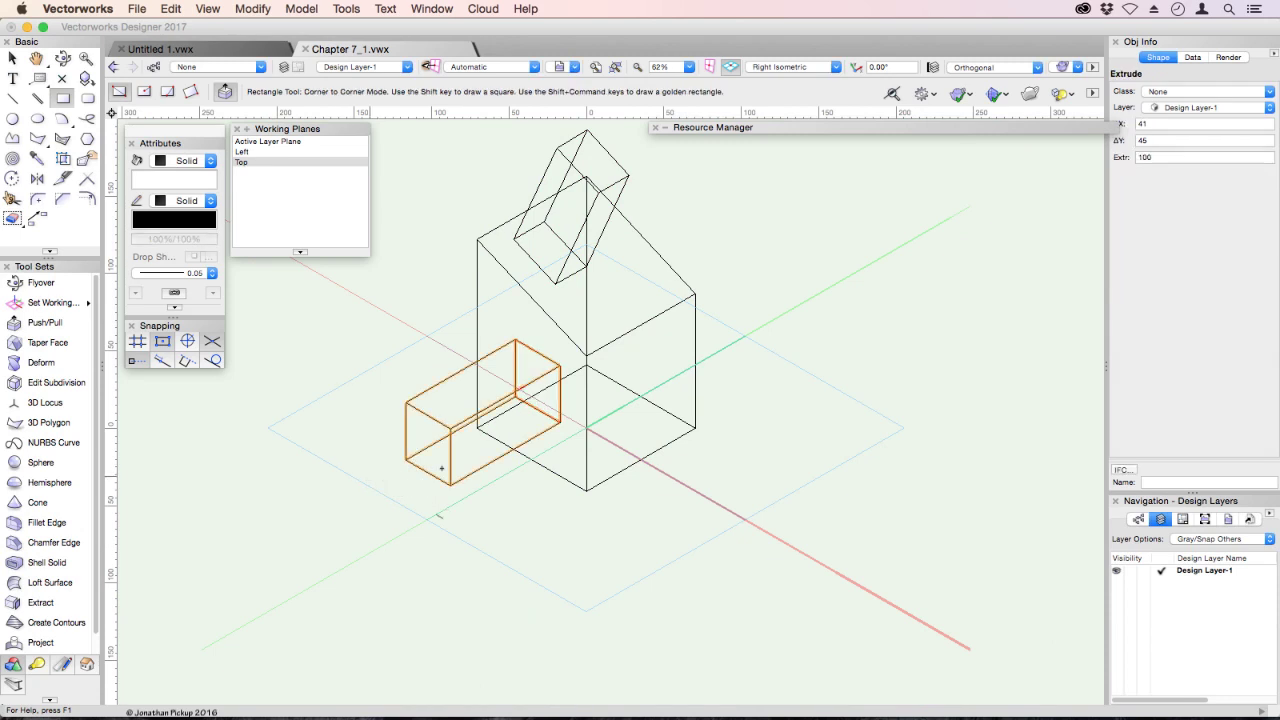
Draw a small rectangle on the top face and extrude it 50 into a 7 × 30 × 50 block.
left_click(632, 280)
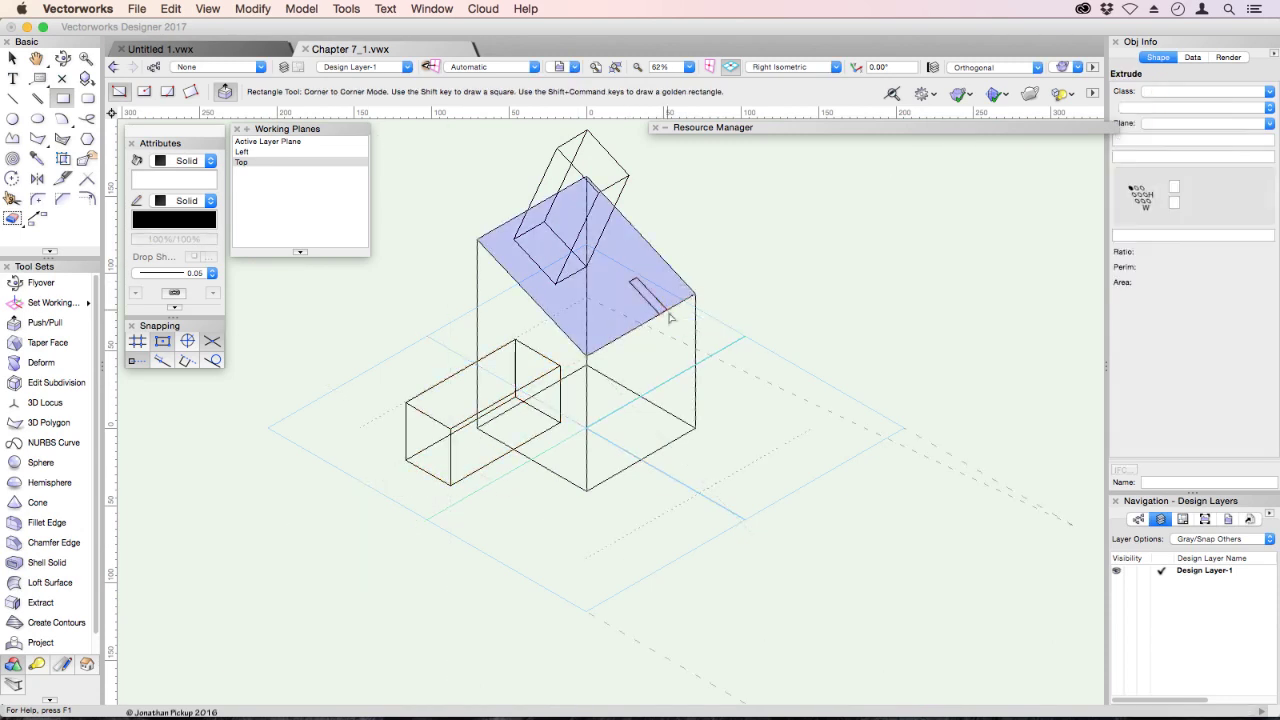
left_click(667, 312)
key("Tab")
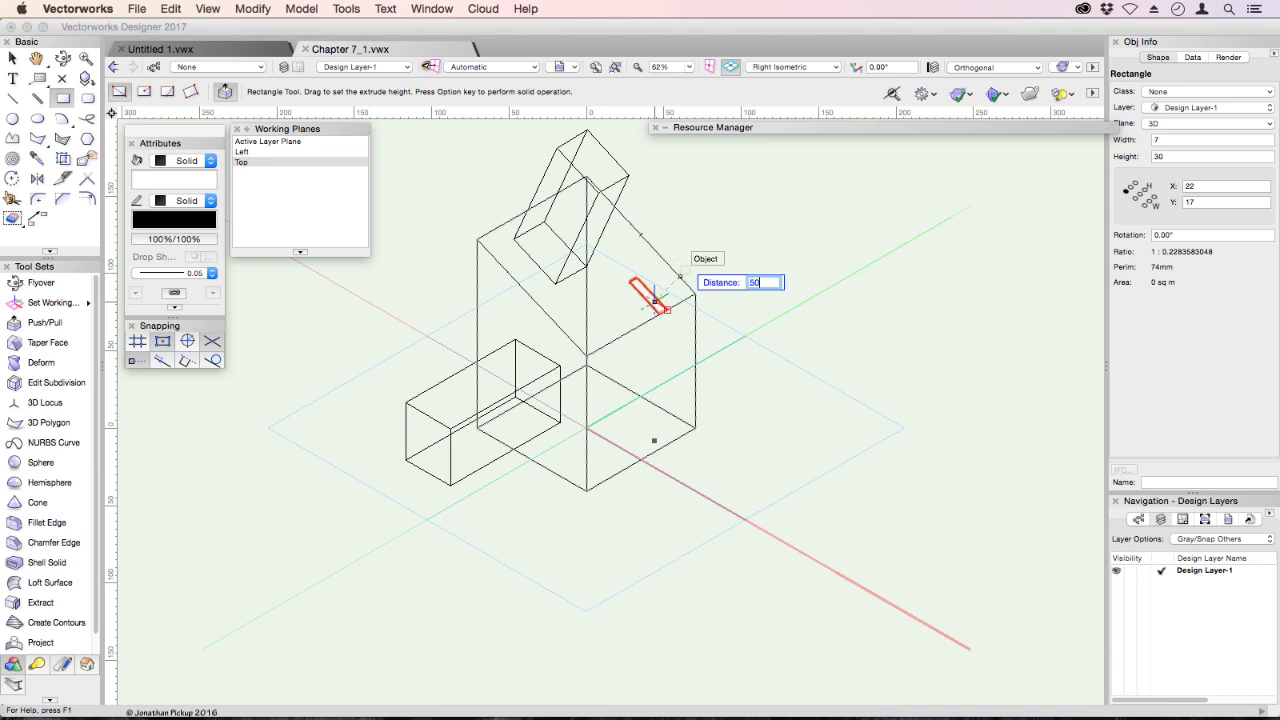
type("50")
key("Return")
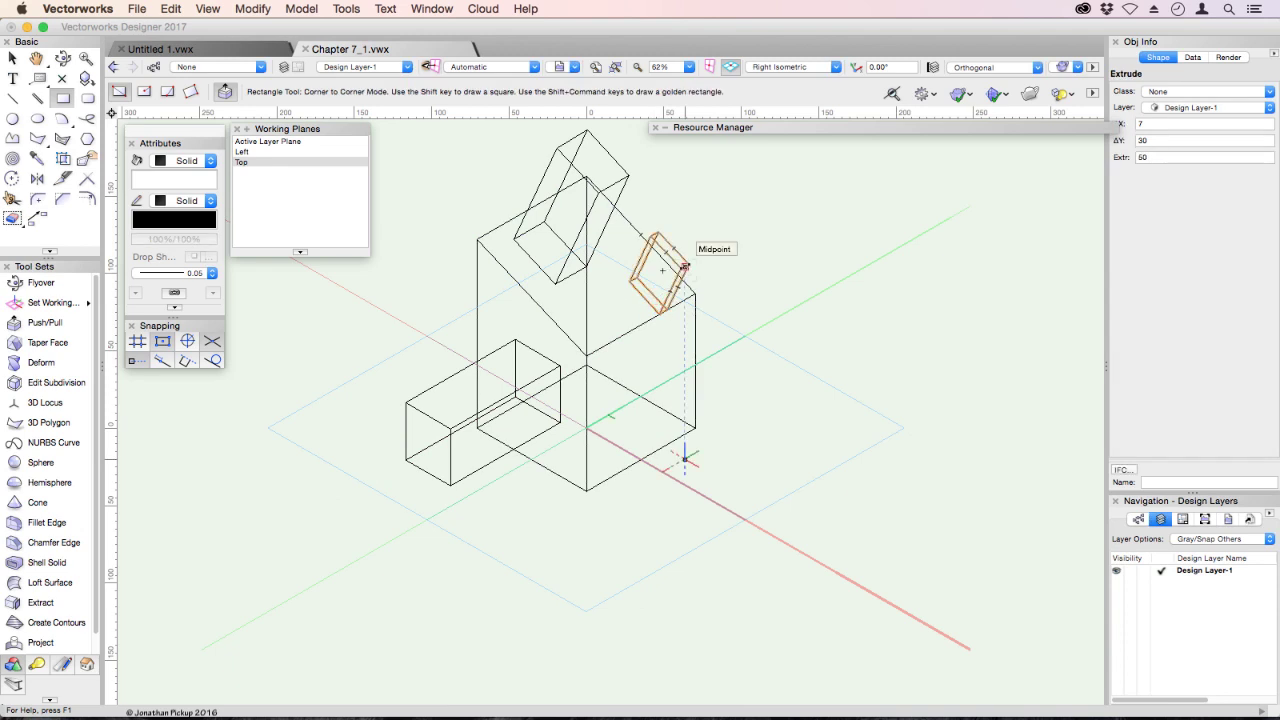
Open the upper extrusion's profile and set the Chamfer tool's first and second lines to 10.
key("x")
left_click(619, 180)
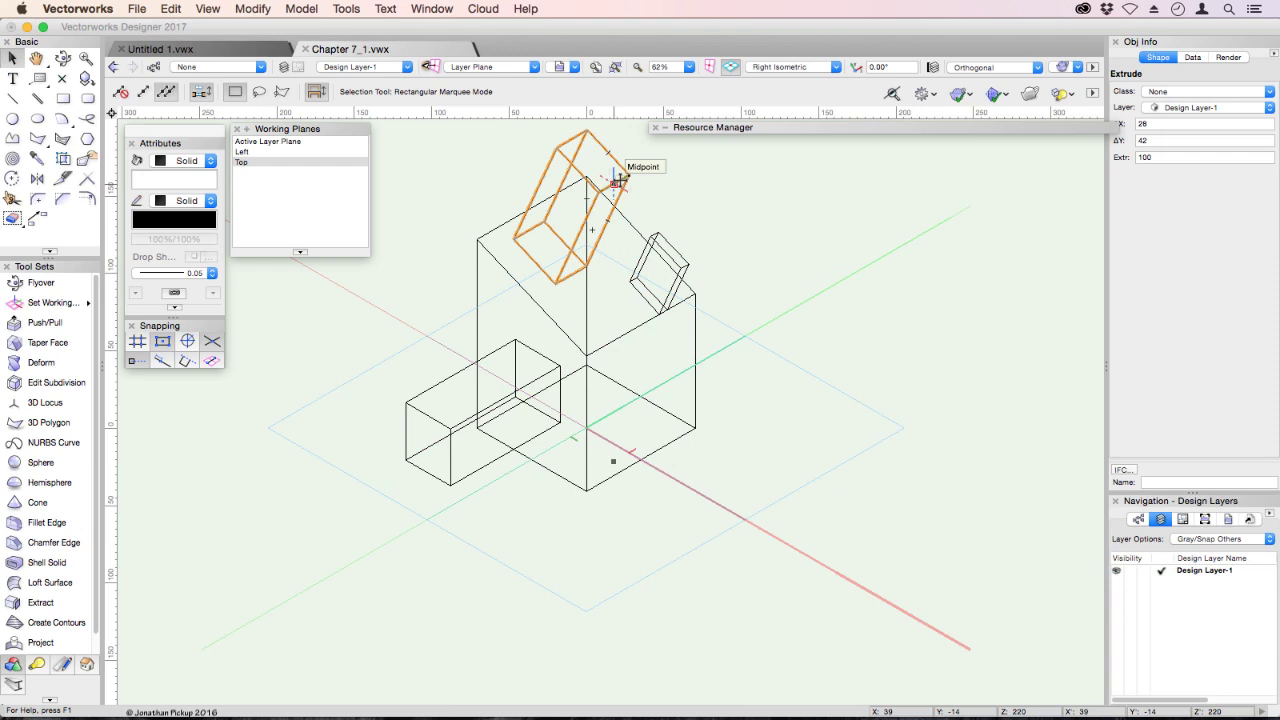
double_click(619, 178)
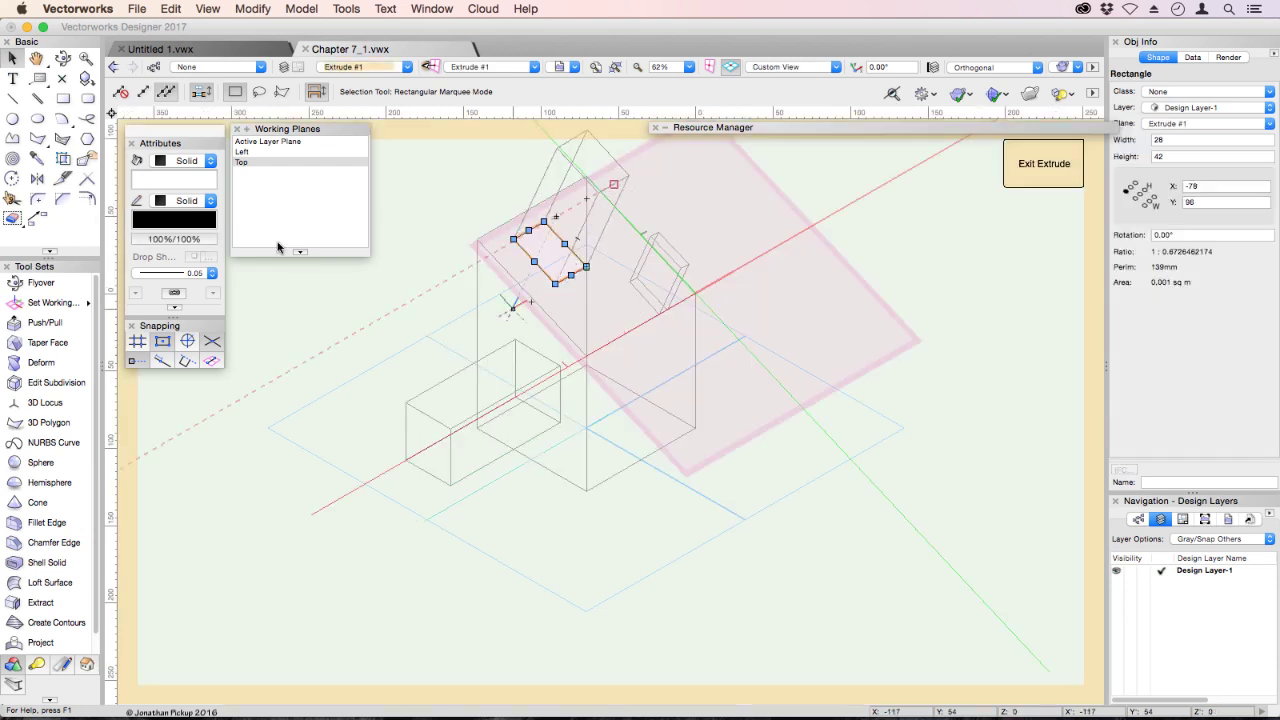
left_click(62, 198)
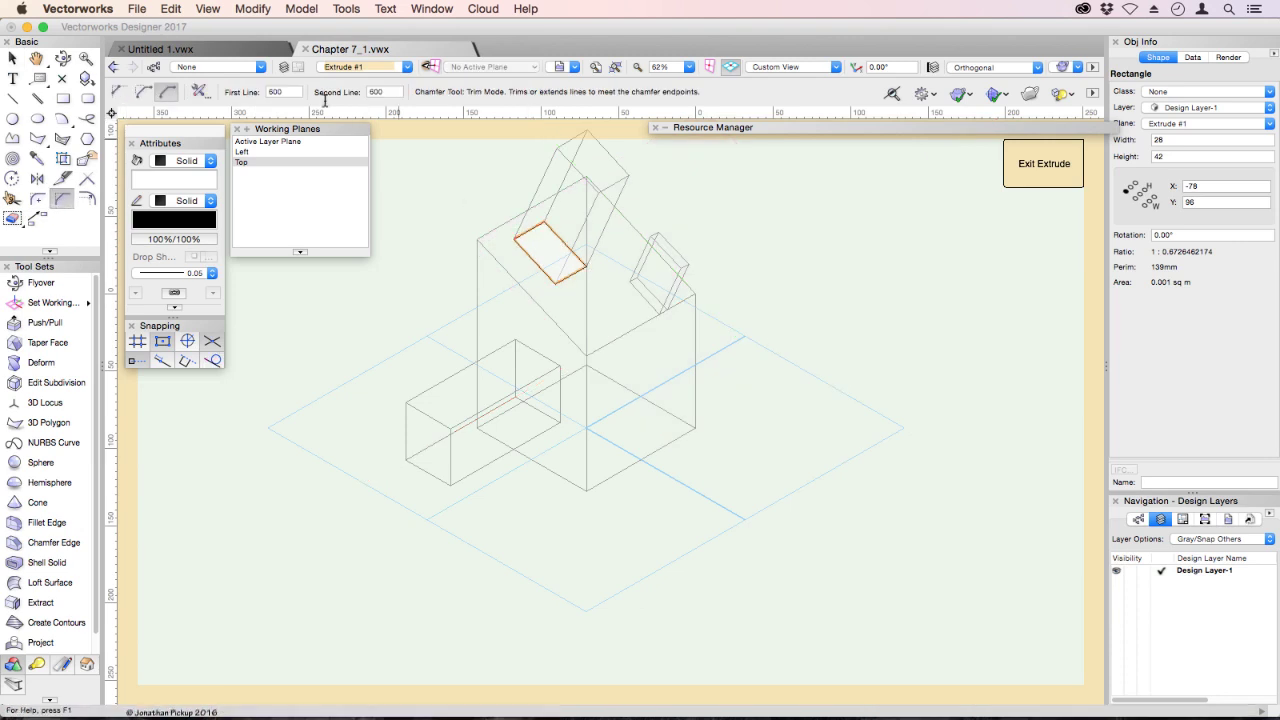
left_click_drag(281, 91, 259, 90)
type("10")
key("Return")
left_click(378, 91)
type("10")
key("Return")
Chamfer the profile's corners by 10, including the upper-left and top corners.
left_click(576, 281)
left_click(522, 252)
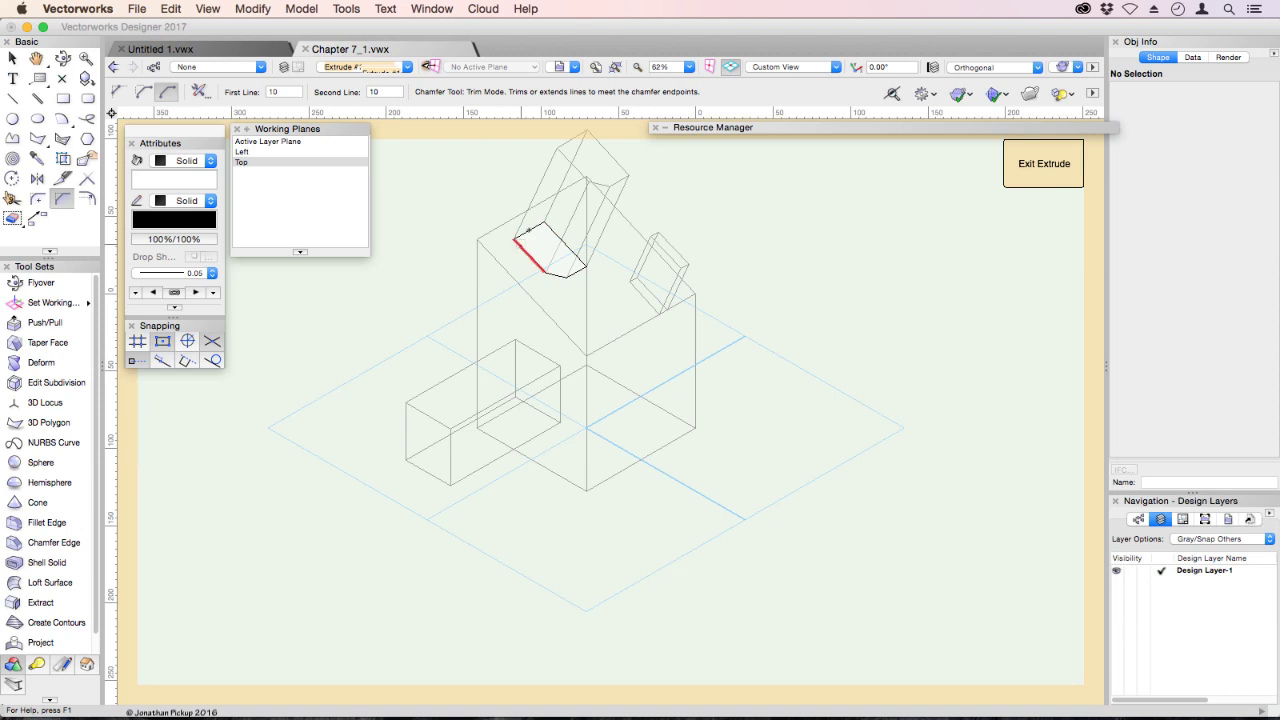
left_click(528, 233)
left_click(536, 228)
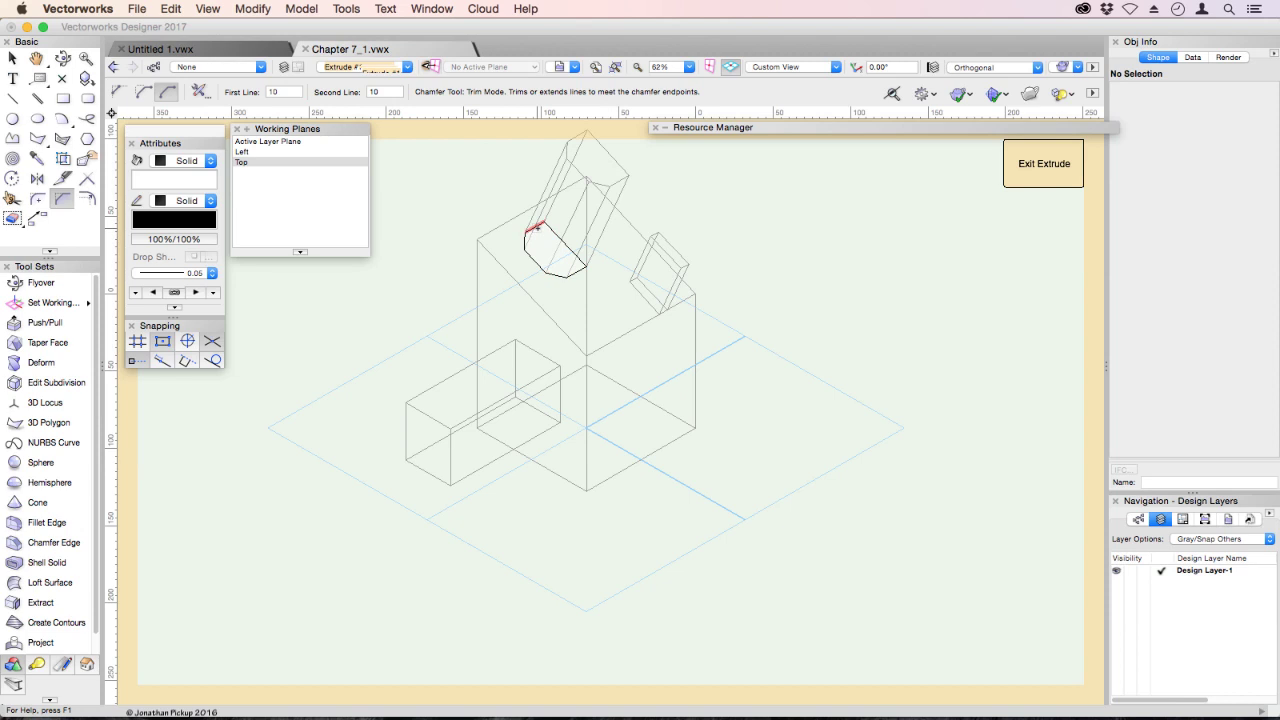
left_click(551, 228)
Exit the chamfered profile and open the 41 × 46 side extrusion's profile for editing.
left_click(1040, 165)
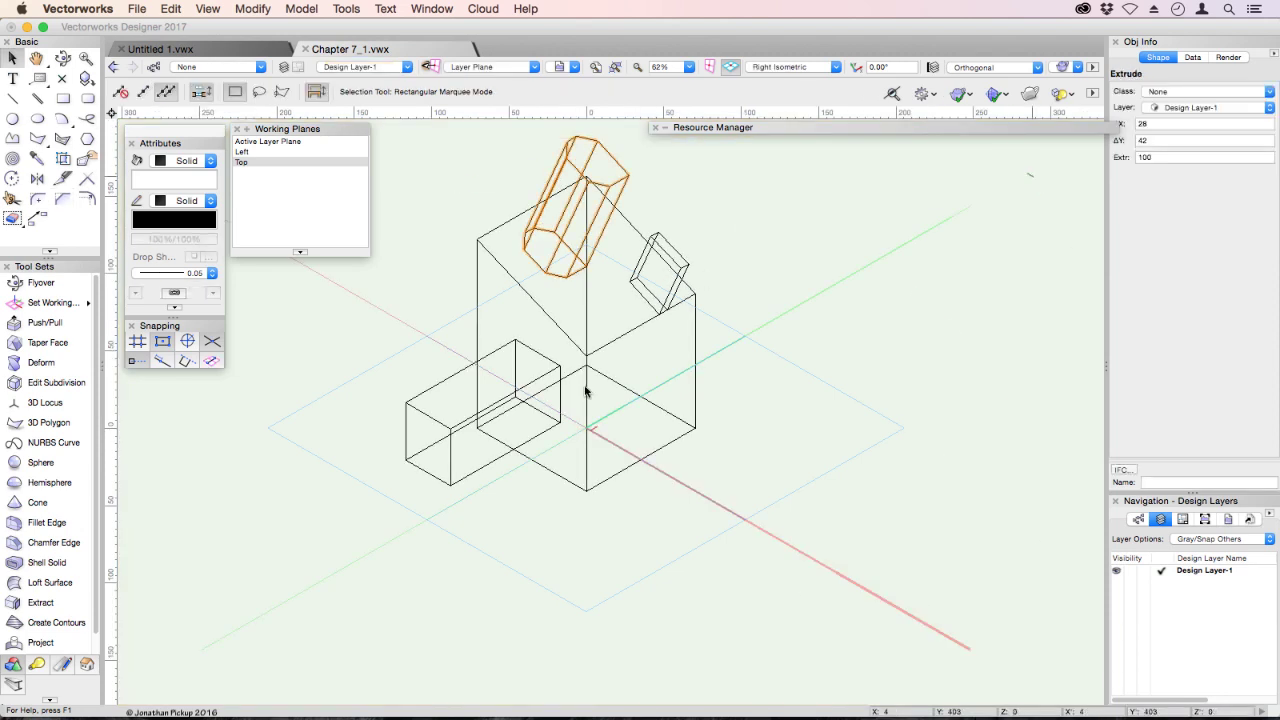
left_click(413, 395, "shift")
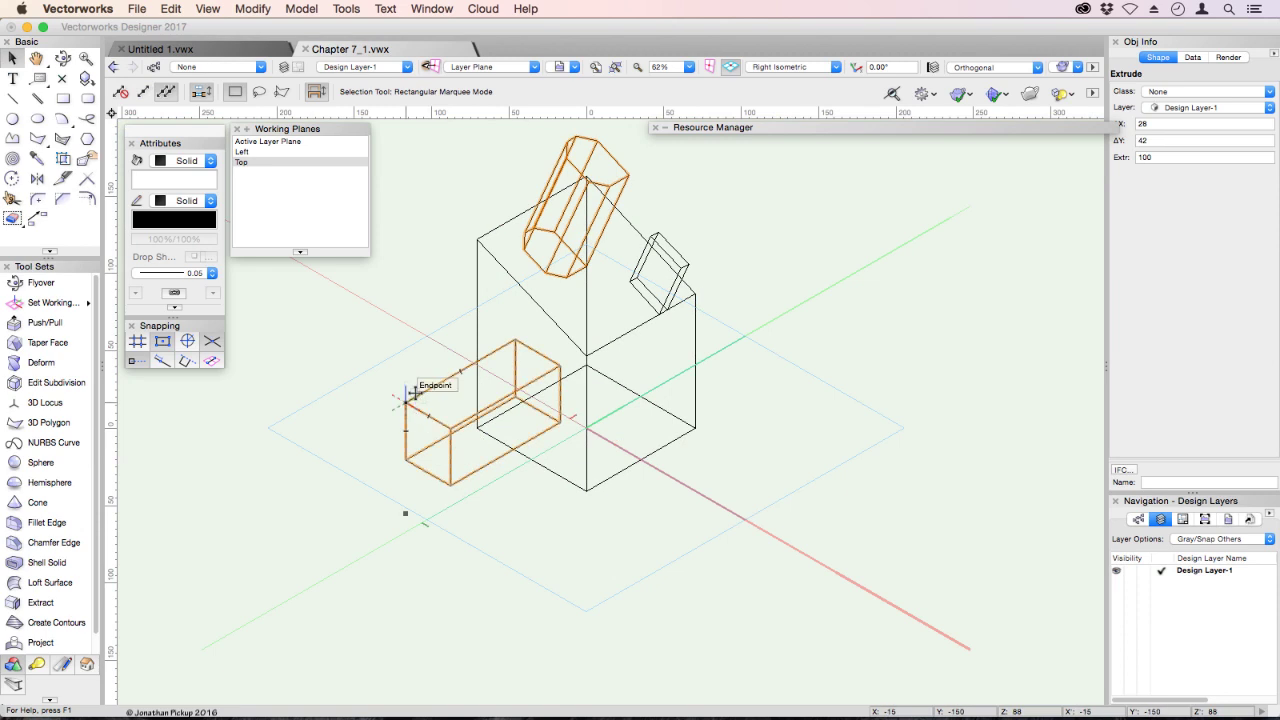
double_click(405, 395)
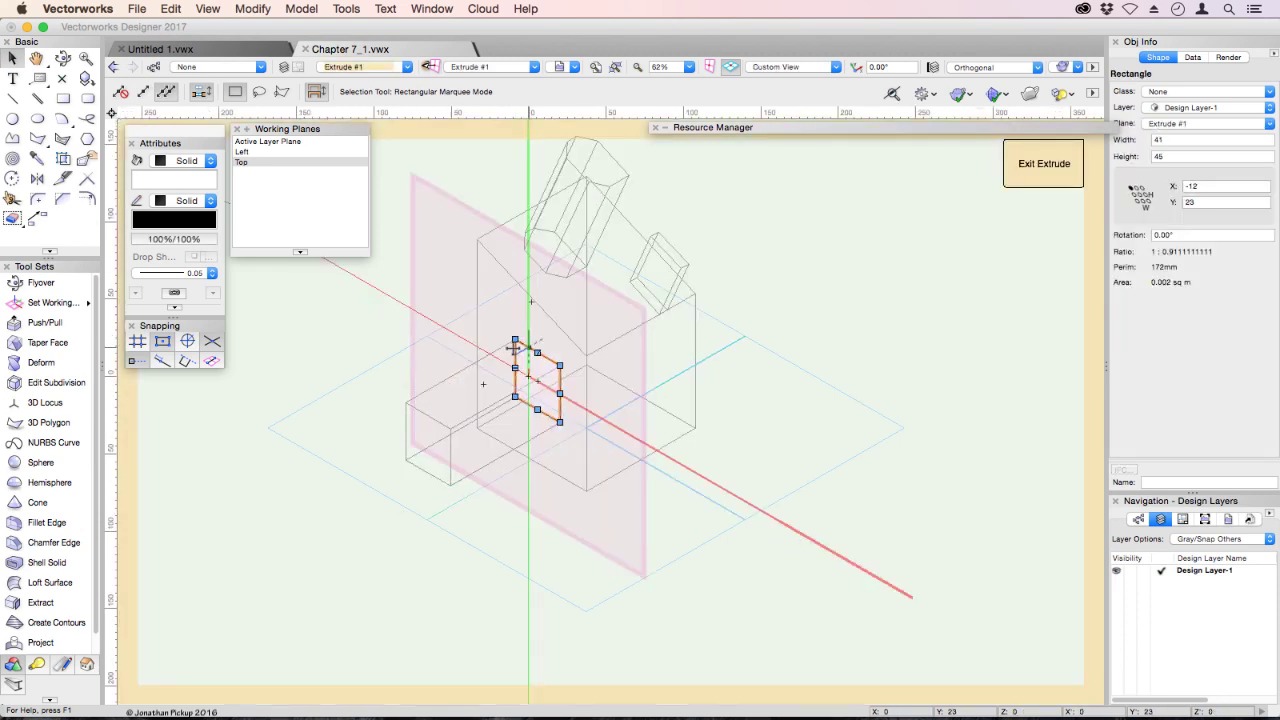